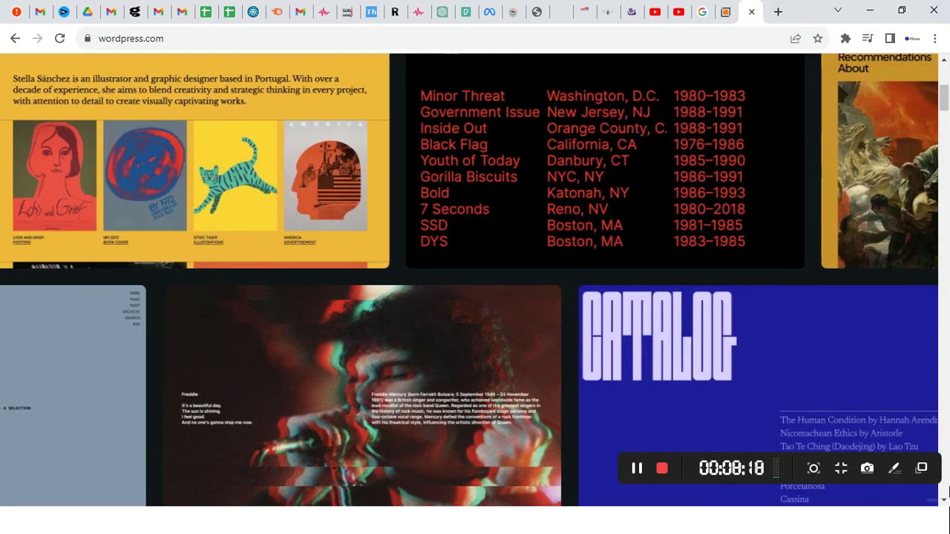
Start creating a WordPress.com account using the email option and submit the account's email address
scroll(549, 266, up, 5)
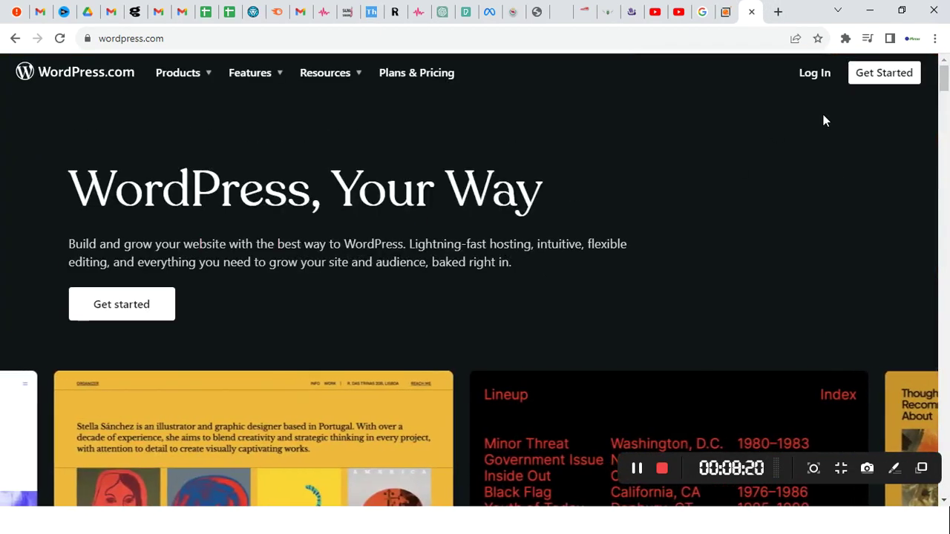
click(882, 77)
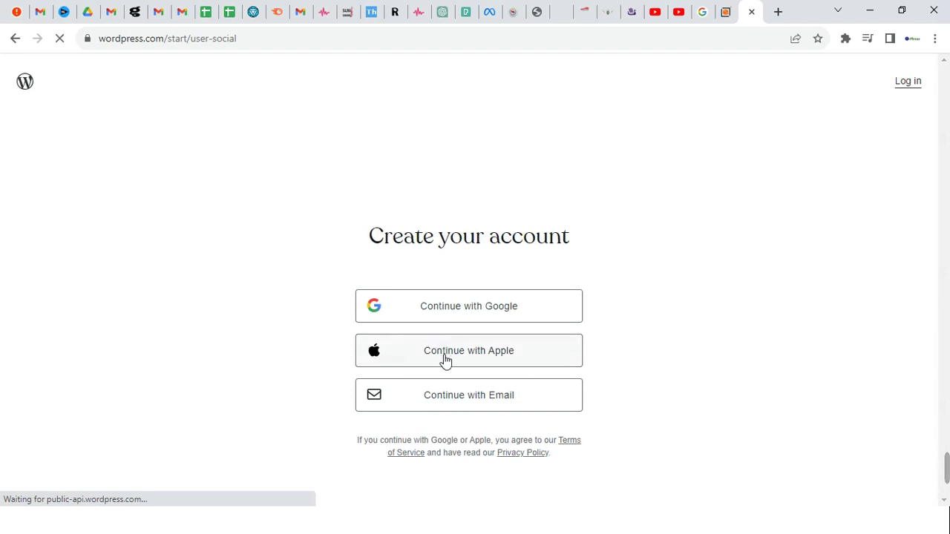
click(457, 397)
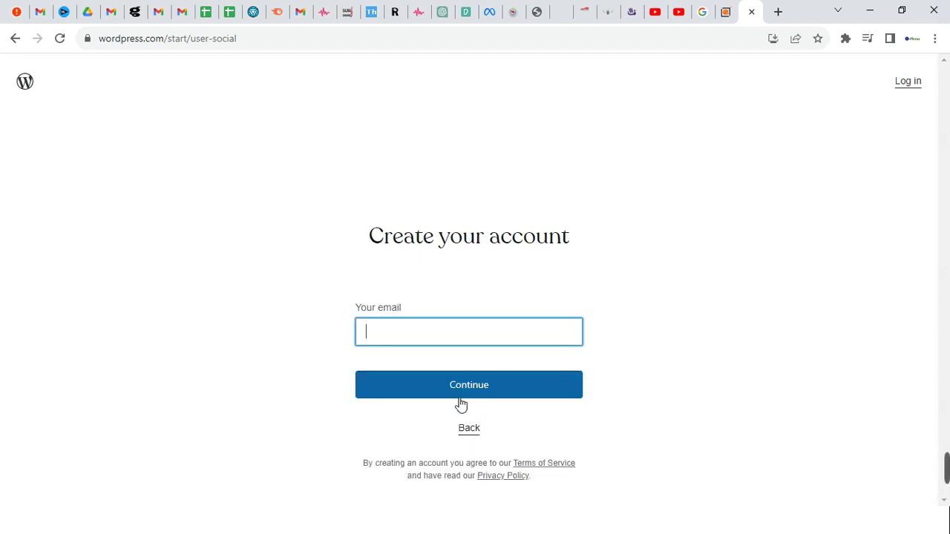
click(420, 343)
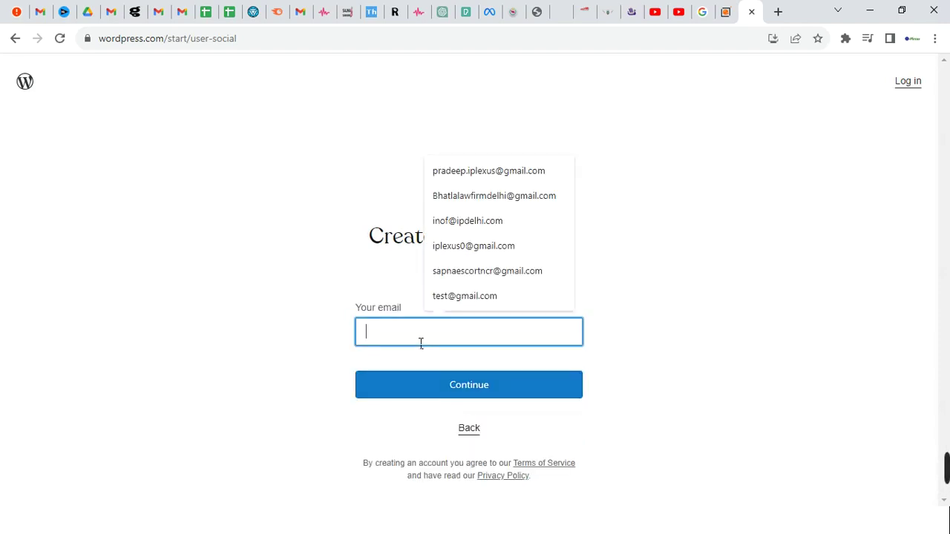
click(486, 172)
click(475, 395)
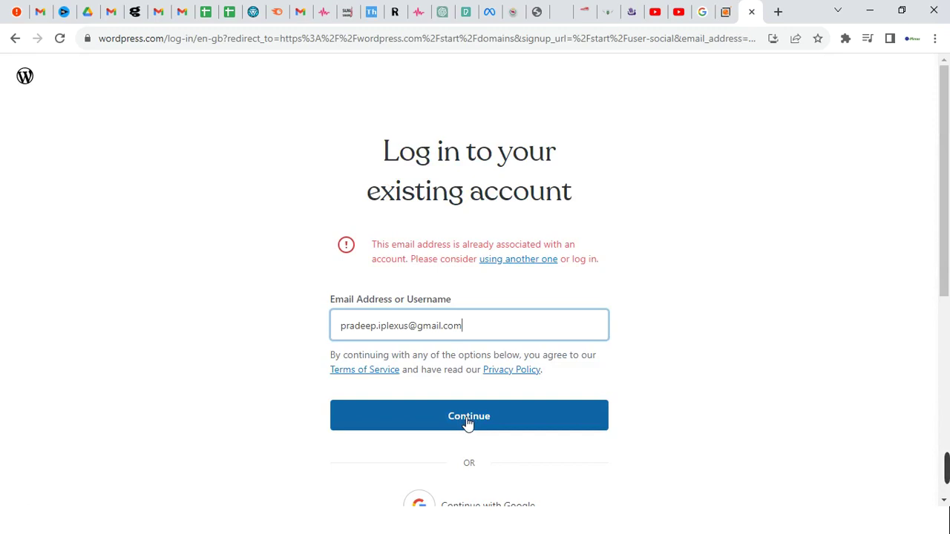
Log in to the existing account with the prefilled email address and the account password
scroll(468, 423, down, 1)
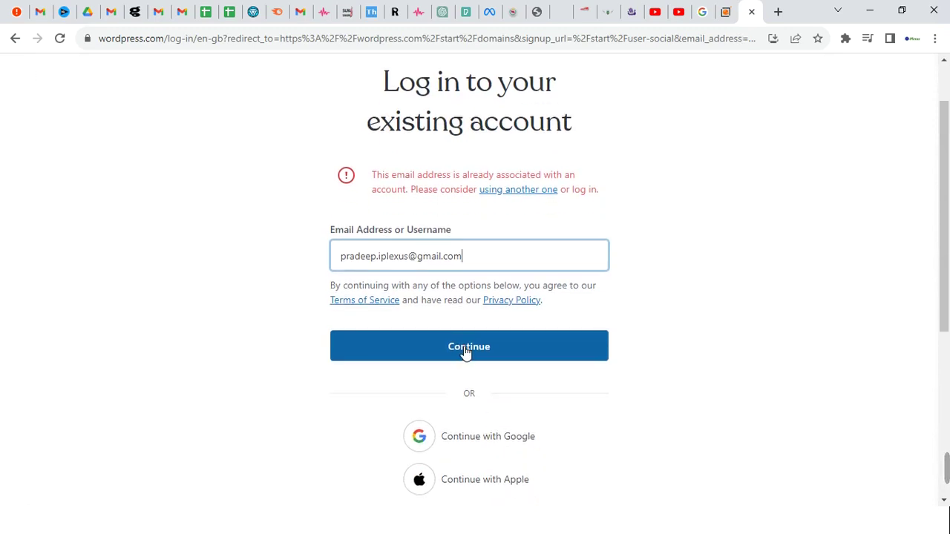
click(467, 352)
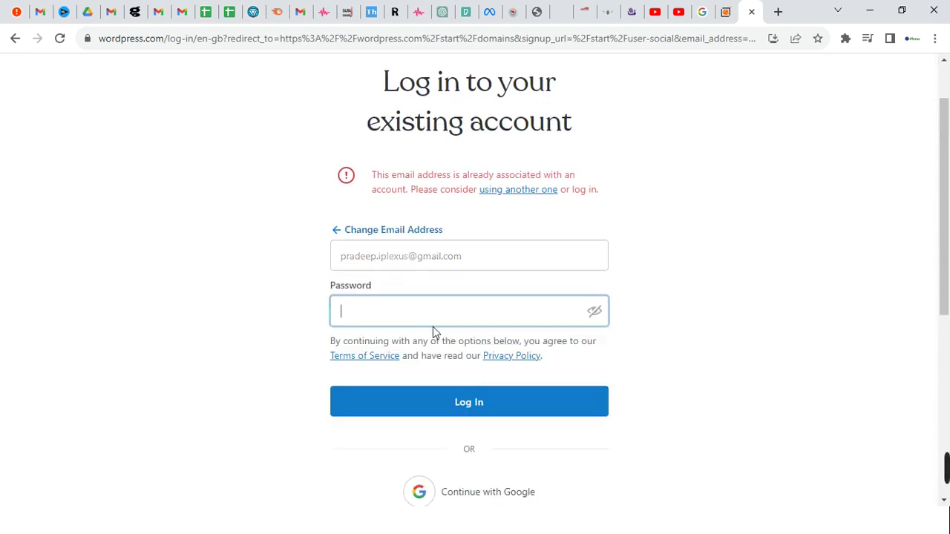
text(•)
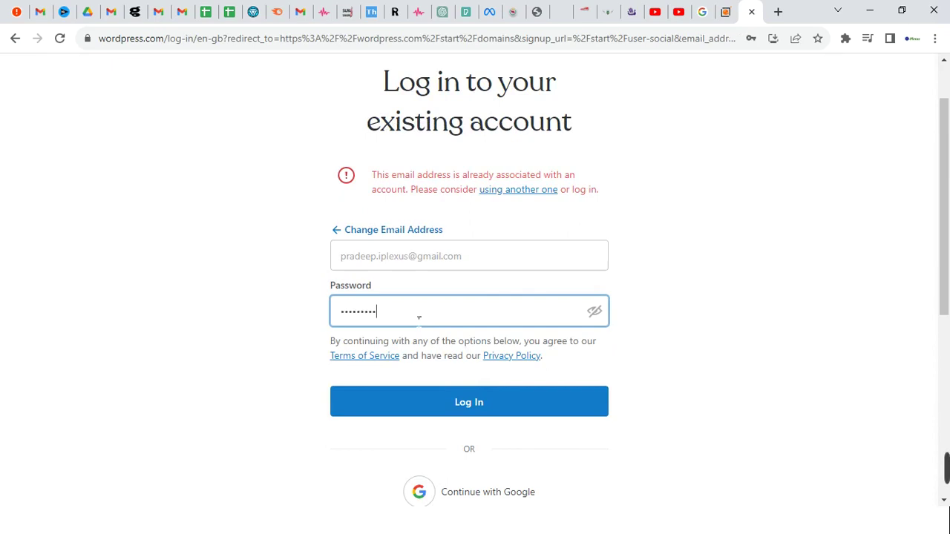
click(477, 403)
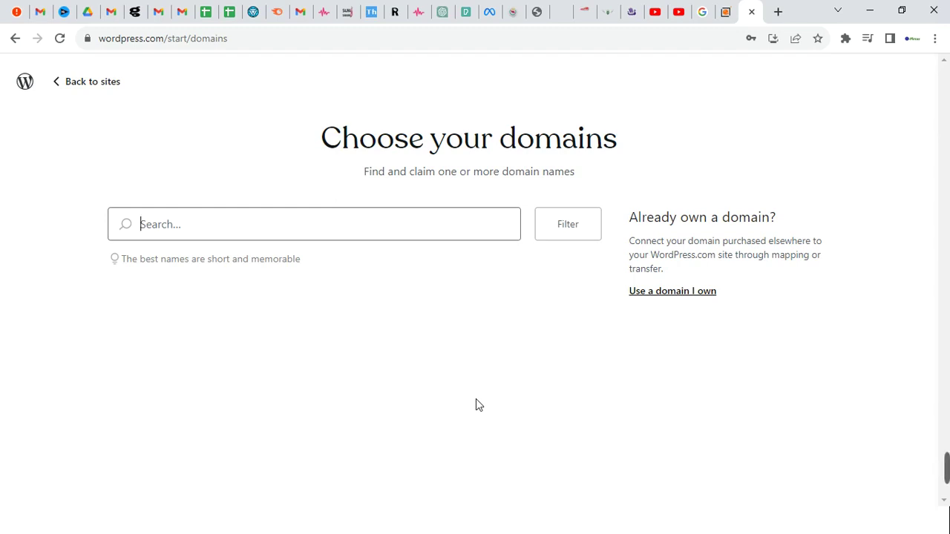
Search the available domain names for "physiotherapy"
text(physiotherapy)
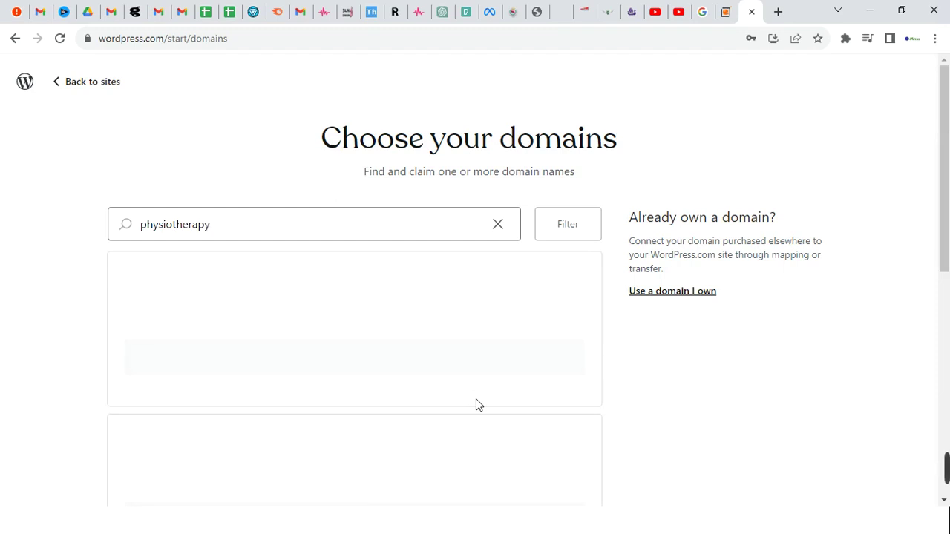
click(566, 234)
click(227, 115)
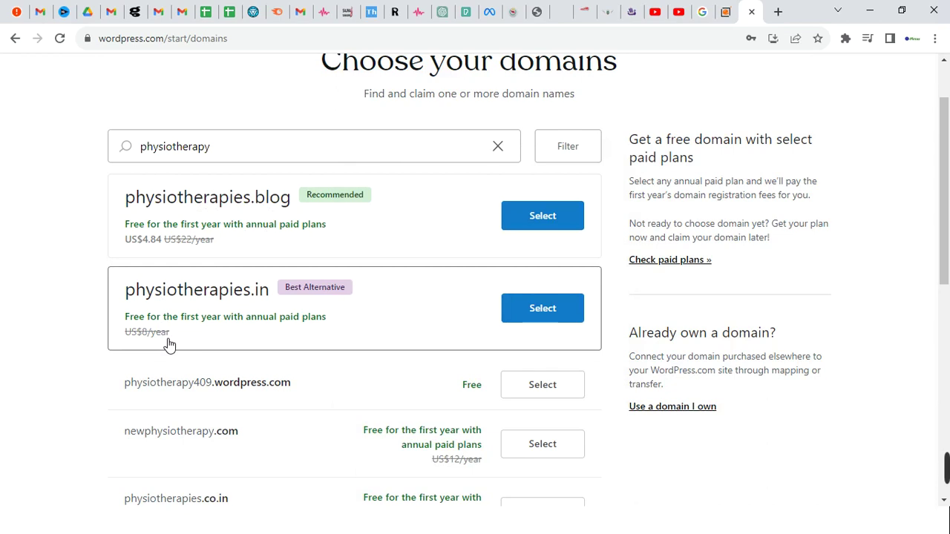
Select the free domain physiotherapy409.wordpress.com and start the site with the Free plan
scroll(168, 345, down, 2)
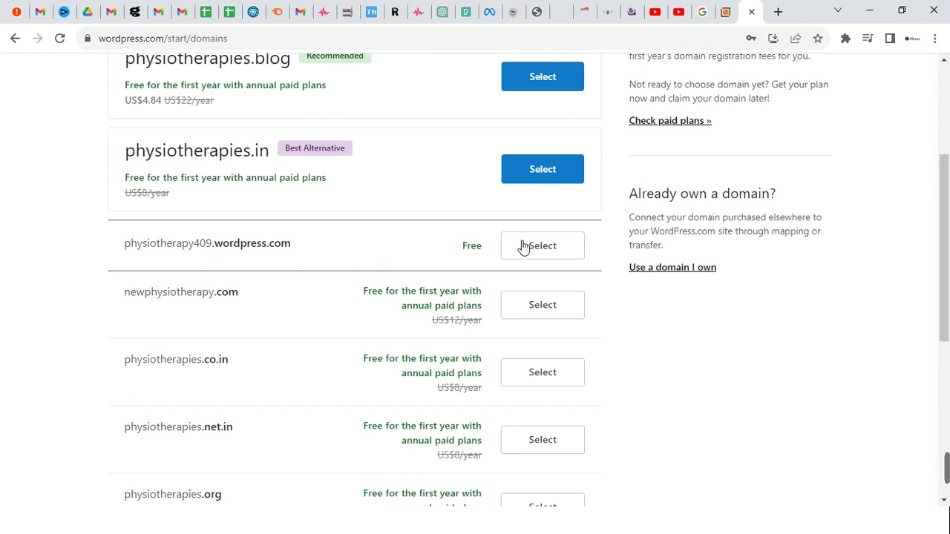
scroll(518, 337, down, 5)
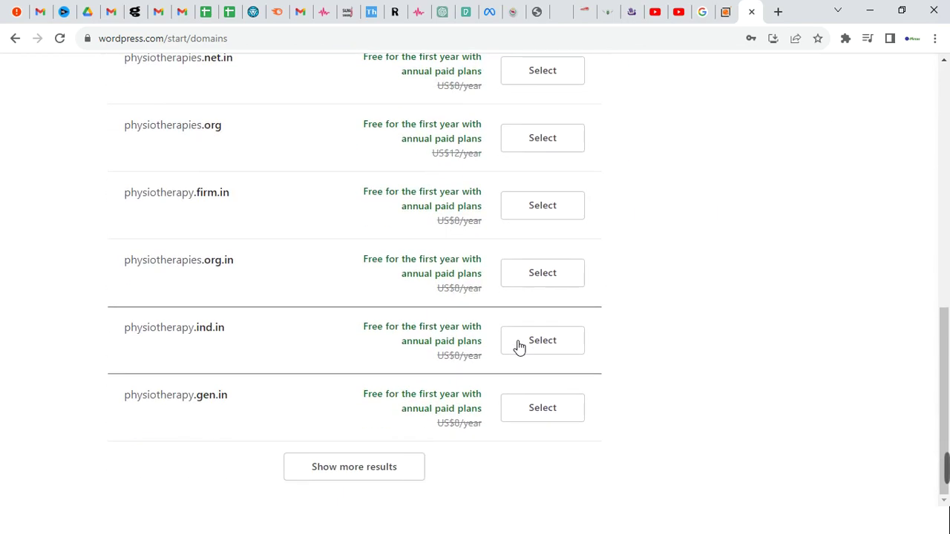
scroll(519, 348, up, 5)
scroll(518, 341, up, 2)
click(533, 368)
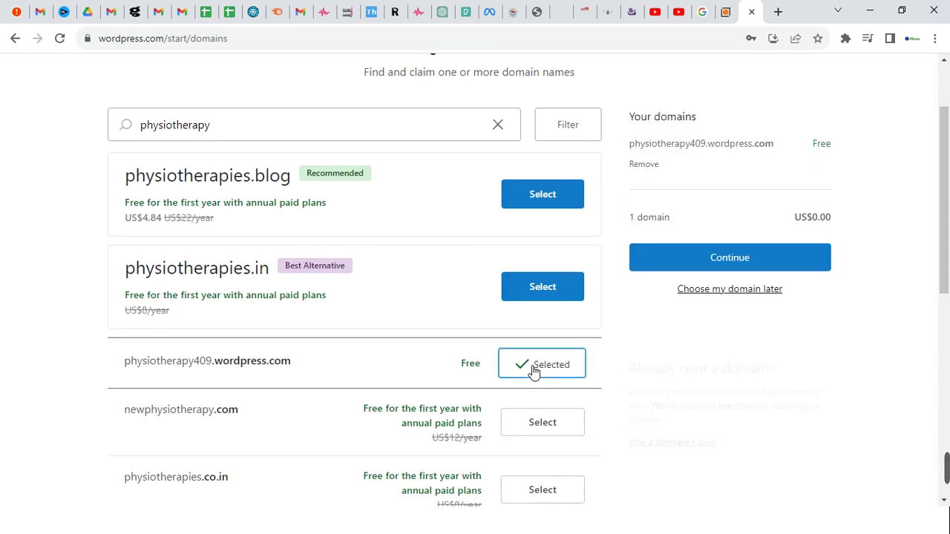
click(727, 268)
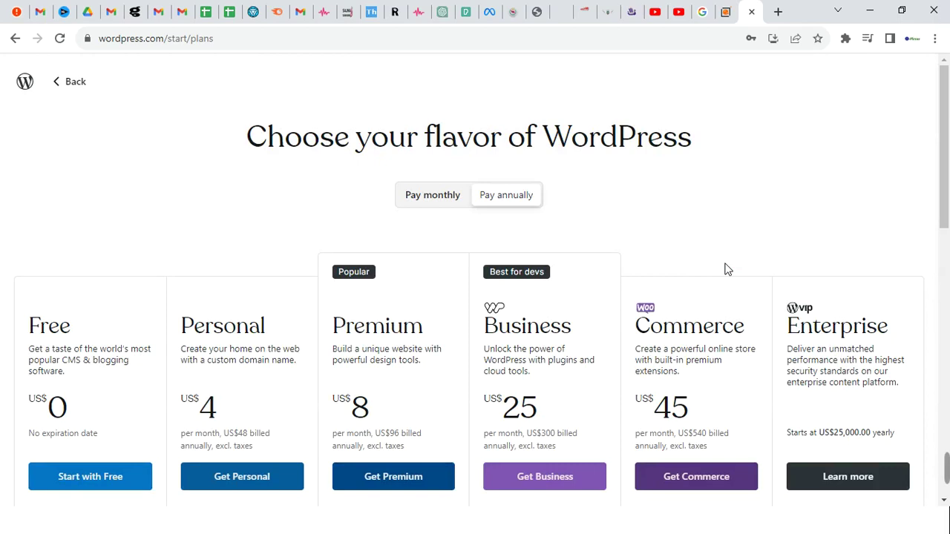
scroll(275, 297, down, 3)
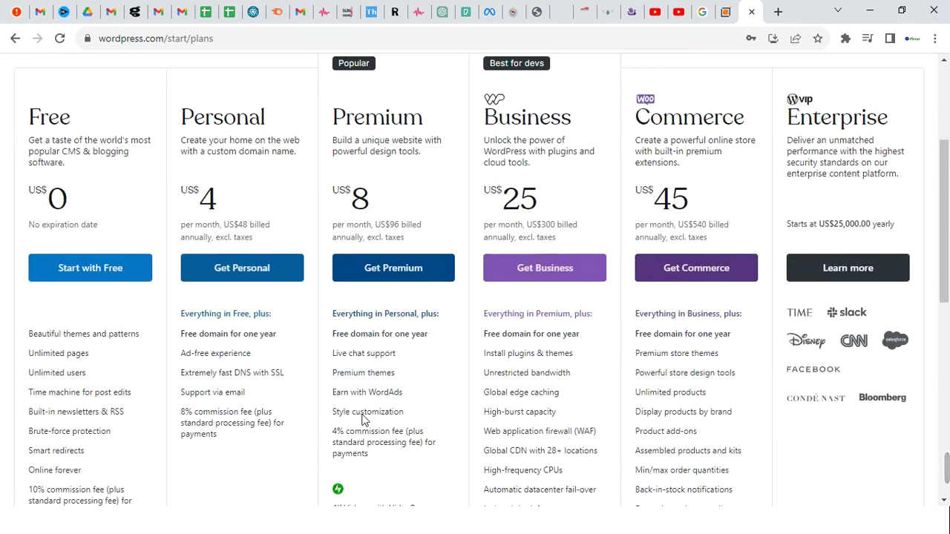
click(72, 271)
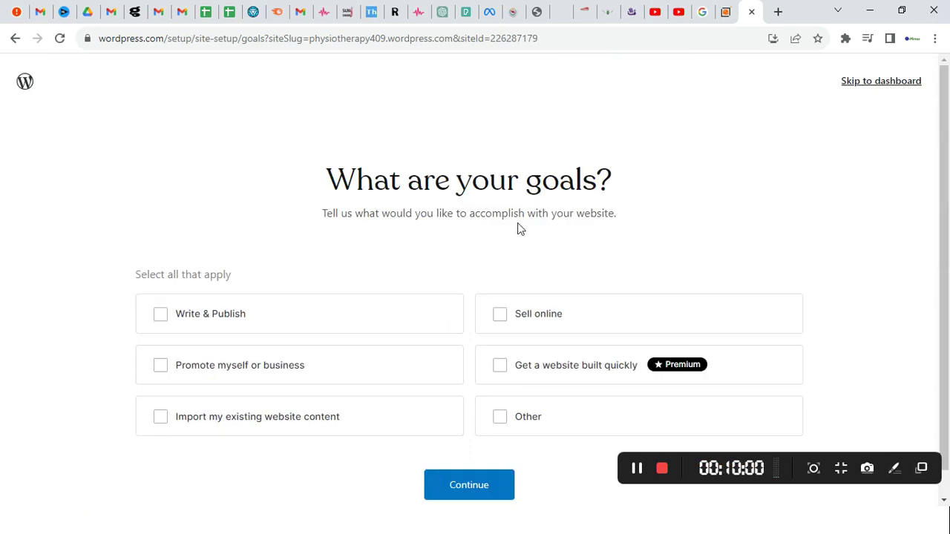
Set the site goals to "Promote myself or business" and "Write & Publish", and continue to the design selection
scroll(581, 225, down, 1)
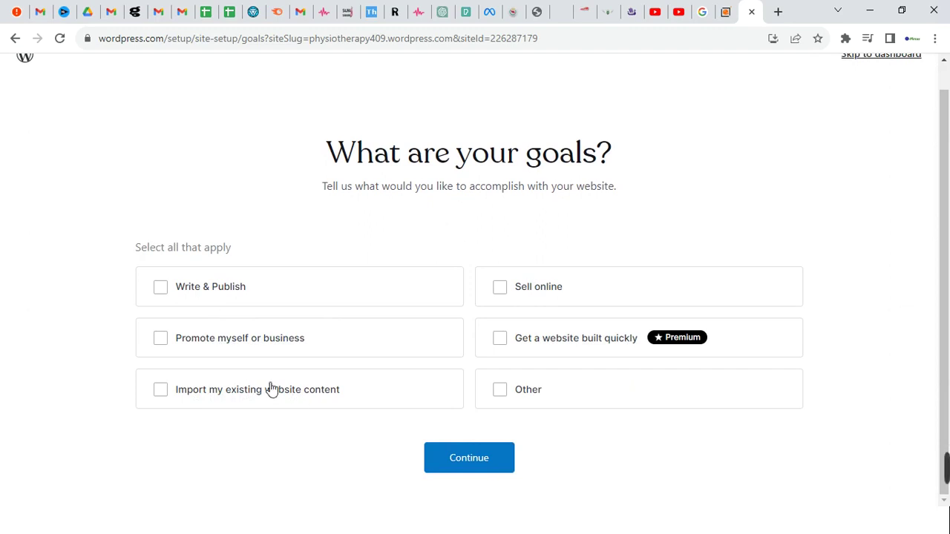
click(239, 345)
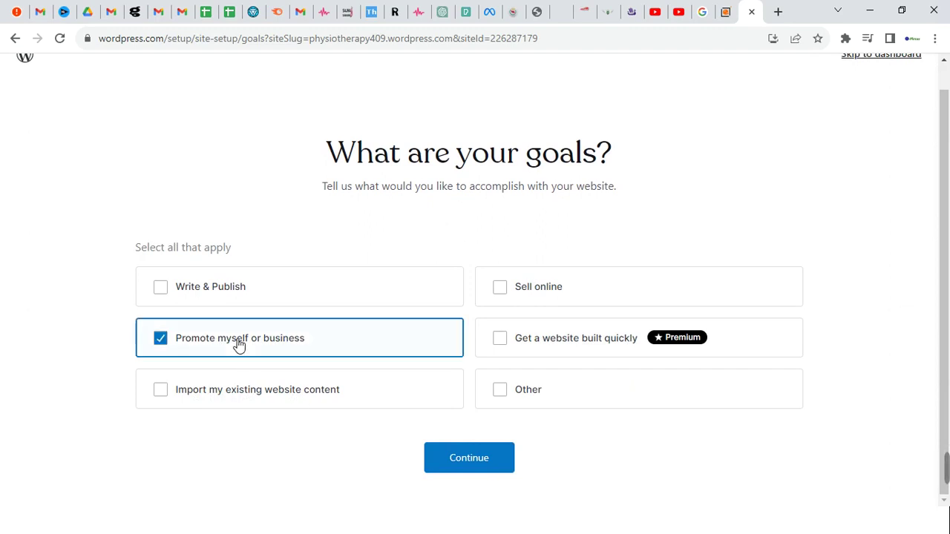
click(187, 294)
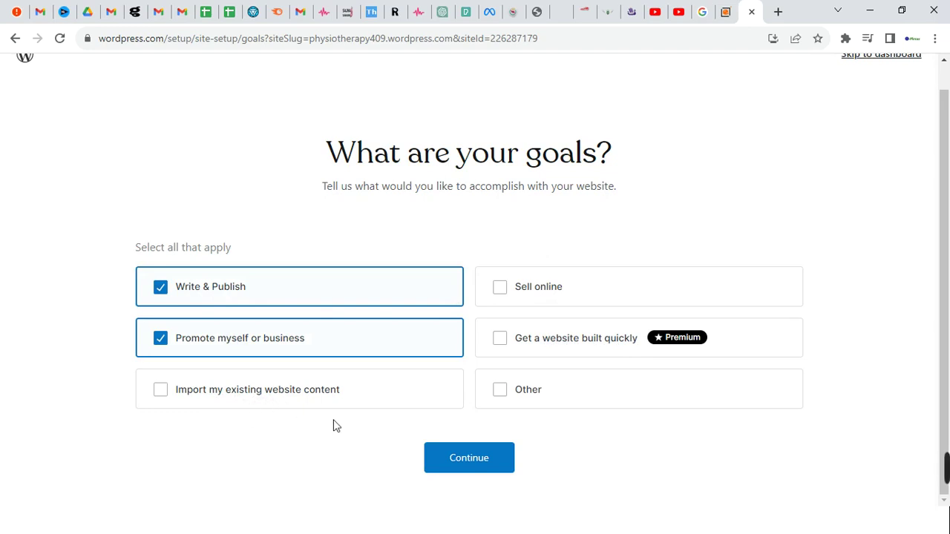
click(479, 467)
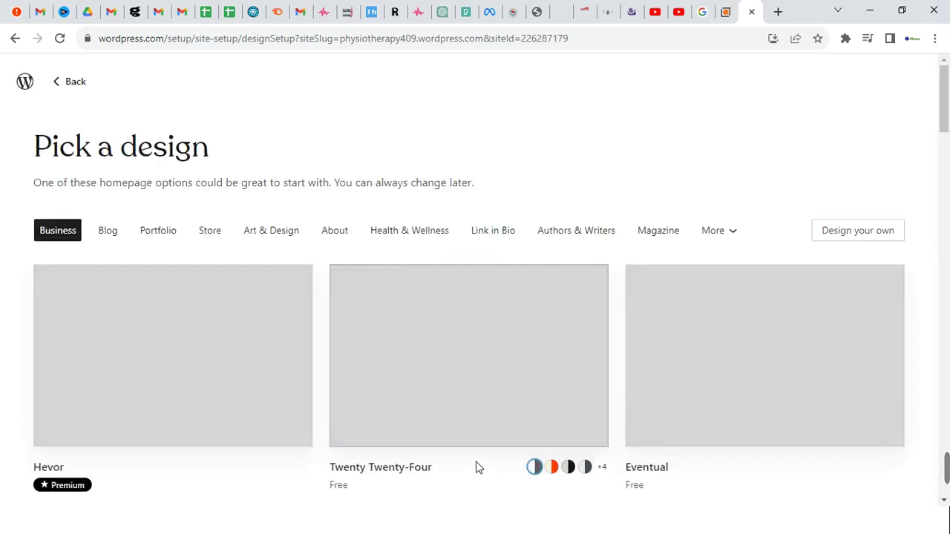
Look through the Business homepage designs, comparing the free, premium and partner themes and the Design your own option
scroll(350, 326, down, 4)
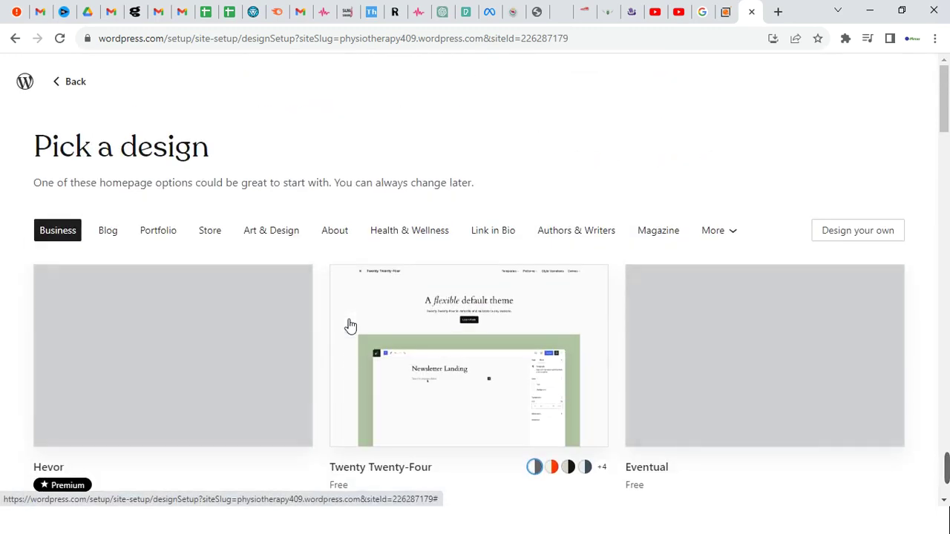
scroll(349, 327, down, 5)
scroll(351, 327, down, 9)
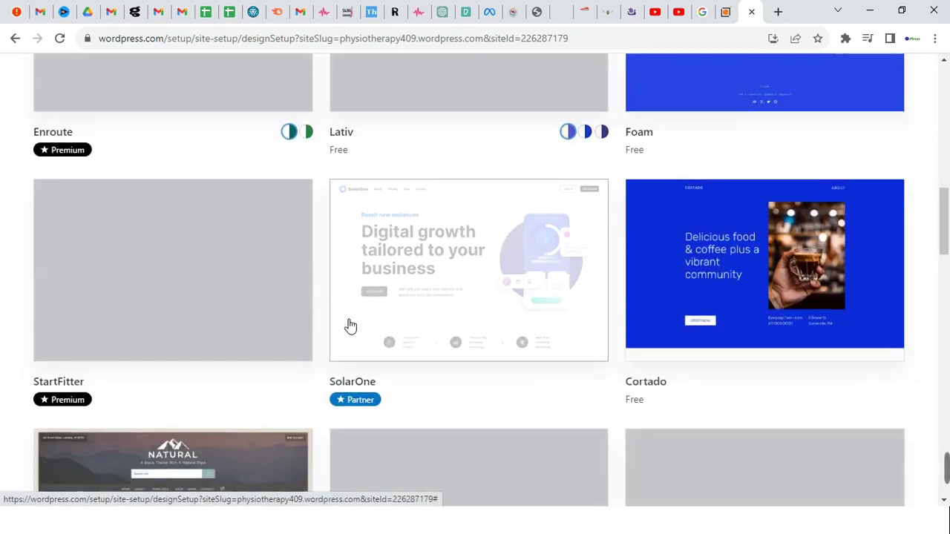
scroll(350, 327, up, 14)
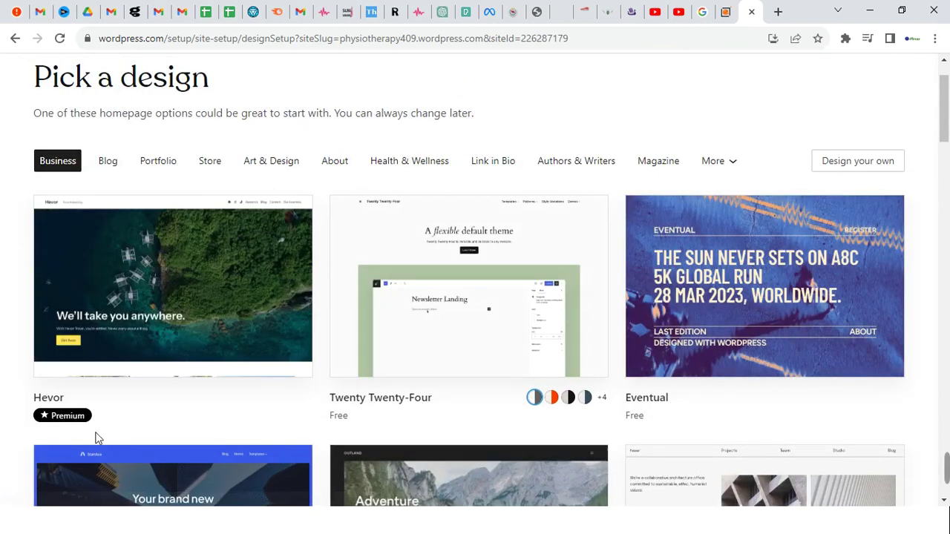
scroll(593, 479, down, 3)
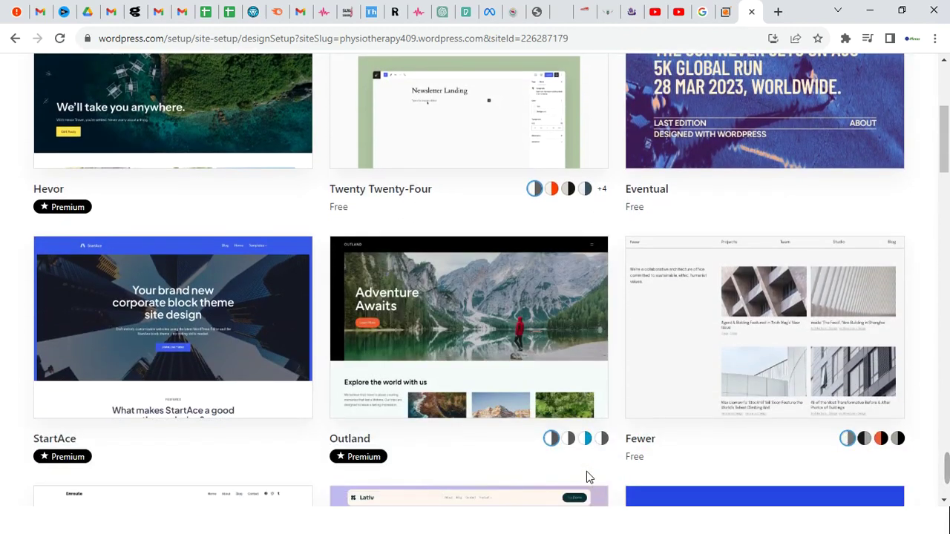
scroll(586, 472, down, 5)
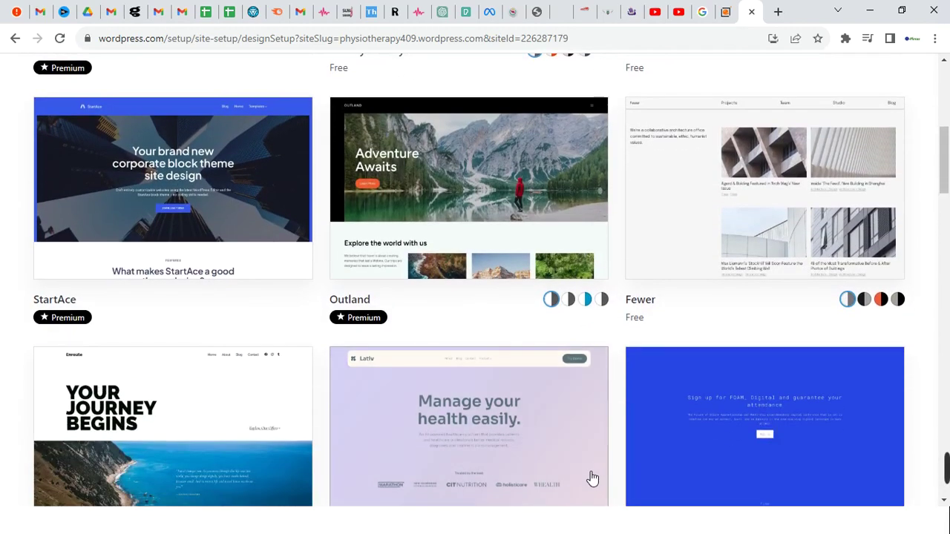
scroll(592, 479, down, 3)
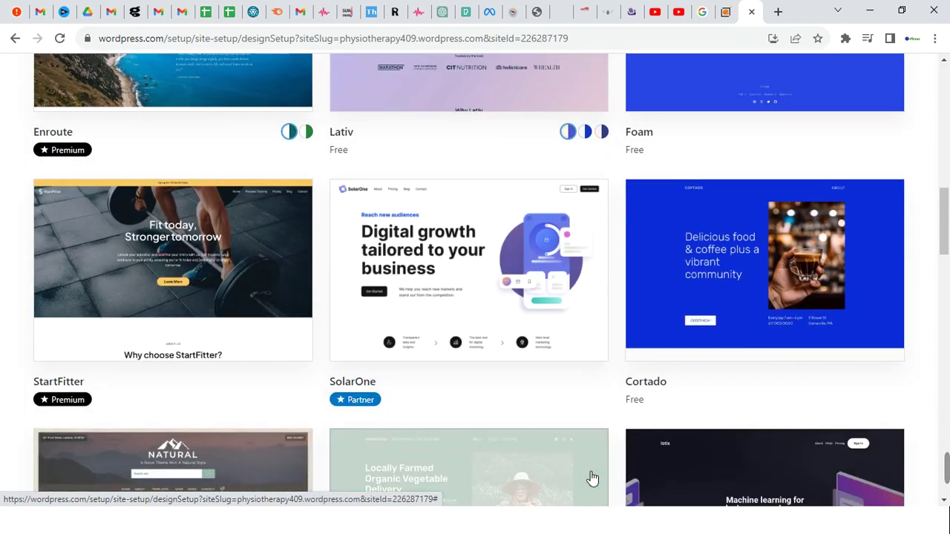
scroll(592, 479, down, 2)
scroll(592, 479, down, 5)
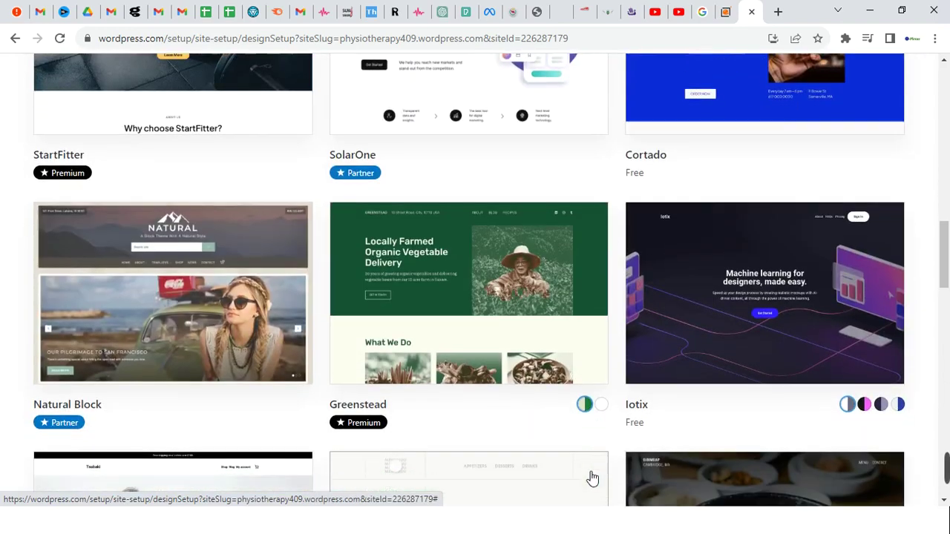
scroll(593, 479, up, 7)
scroll(592, 479, up, 13)
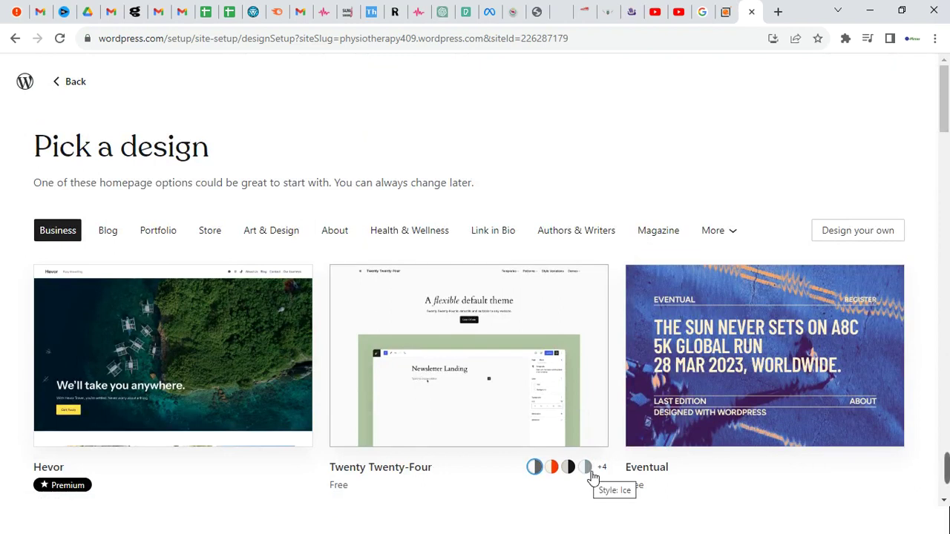
scroll(592, 479, down, 18)
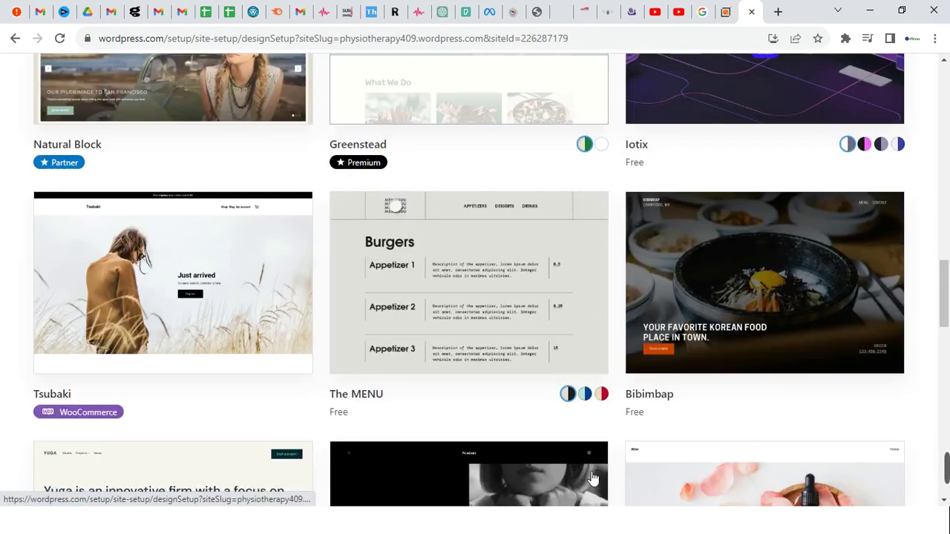
scroll(554, 509, down, 5)
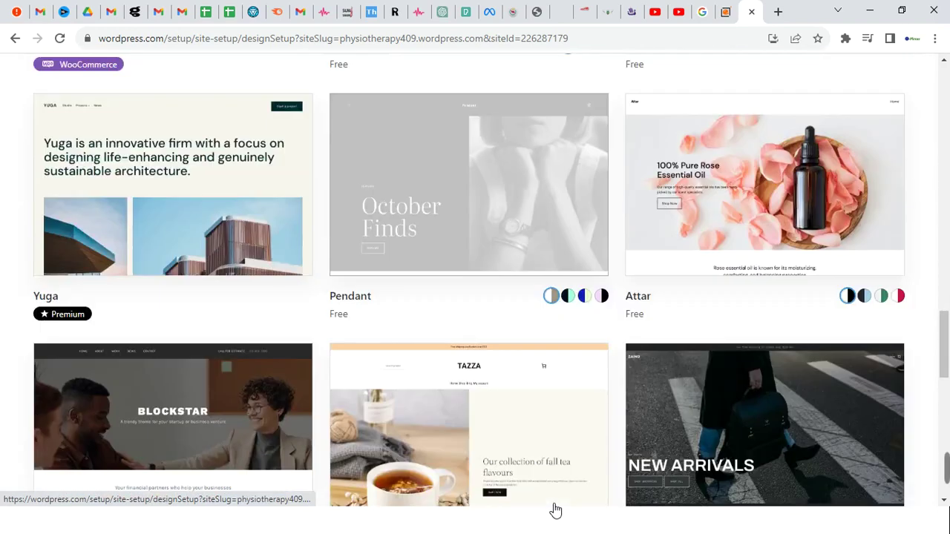
scroll(554, 509, down, 5)
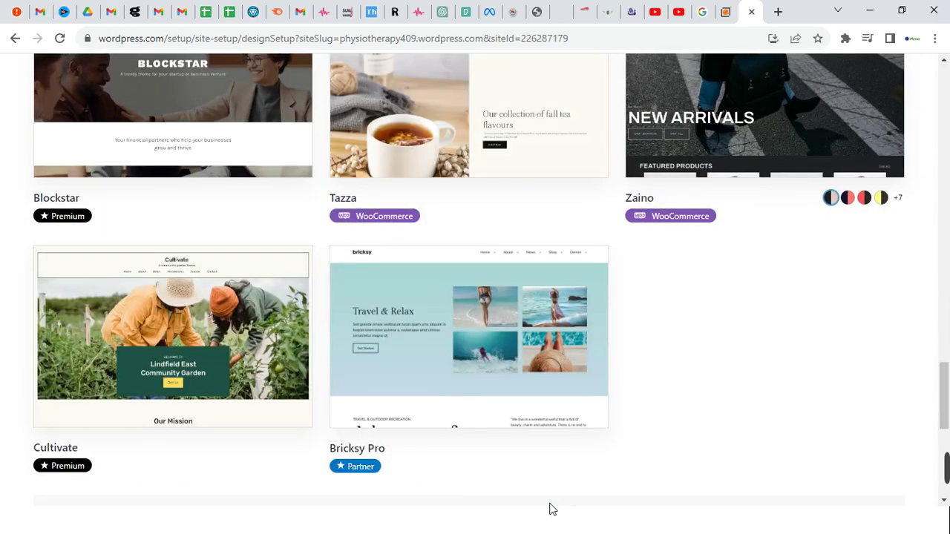
scroll(553, 509, down, 4)
scroll(553, 510, up, 4)
scroll(551, 509, down, 6)
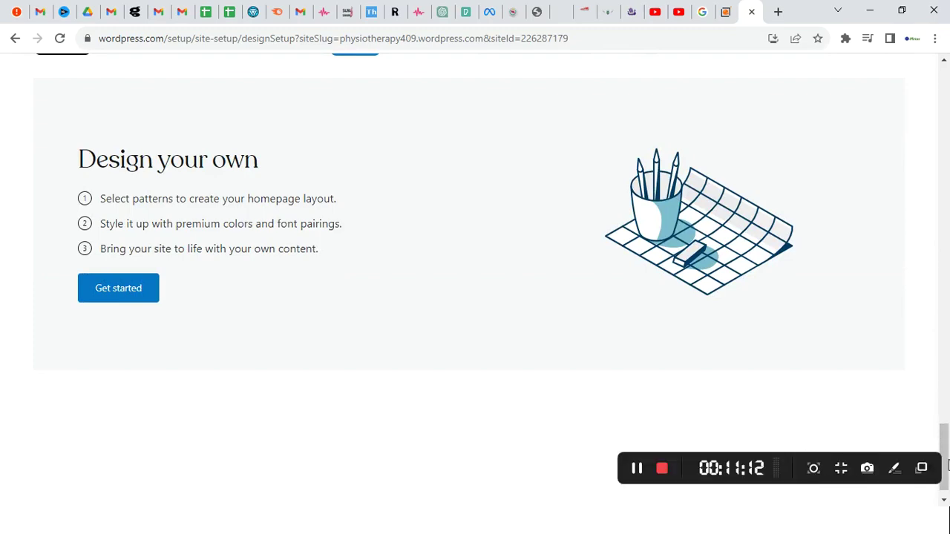
scroll(678, 339, up, 15)
scroll(681, 341, up, 5)
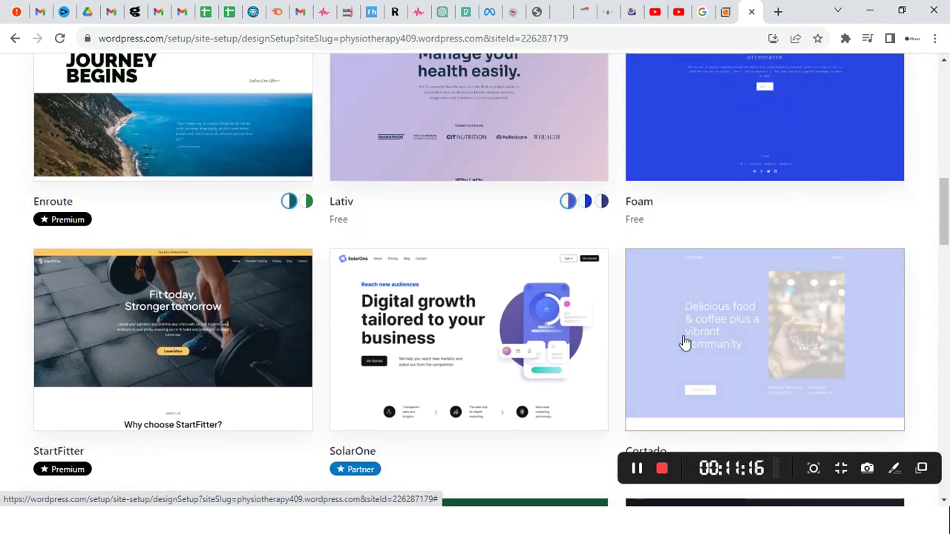
scroll(683, 343, up, 7)
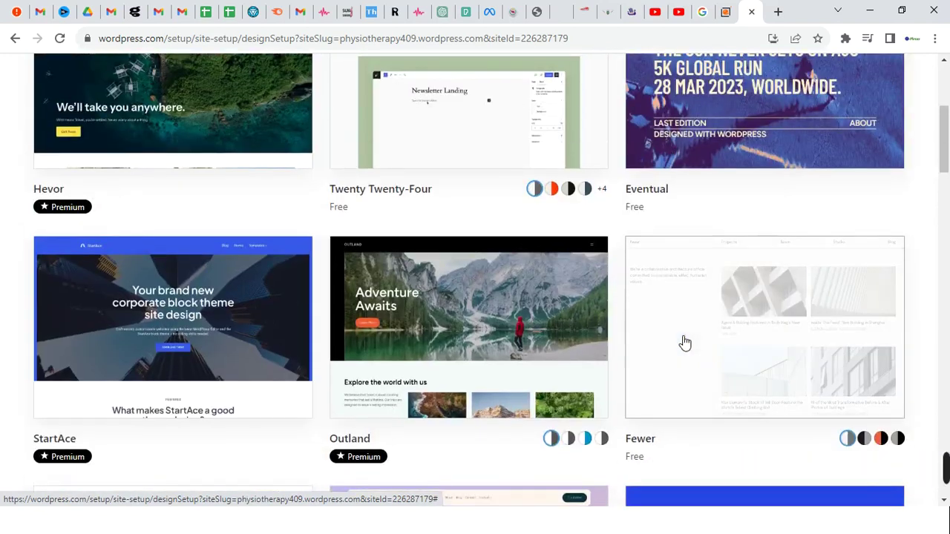
Look further through the Business designs and open the Outland theme, examining its preview down to the footer
scroll(540, 326, up, 2)
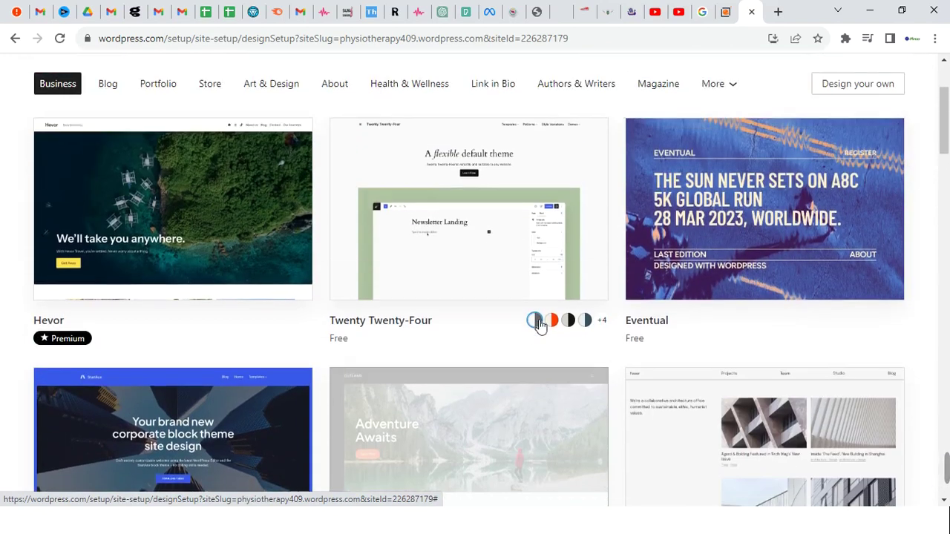
scroll(536, 328, down, 7)
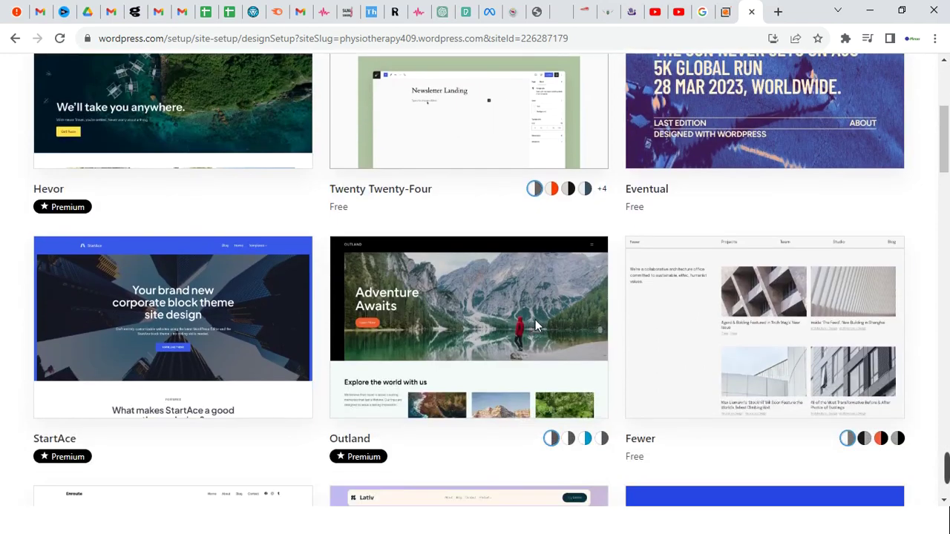
scroll(540, 326, down, 3)
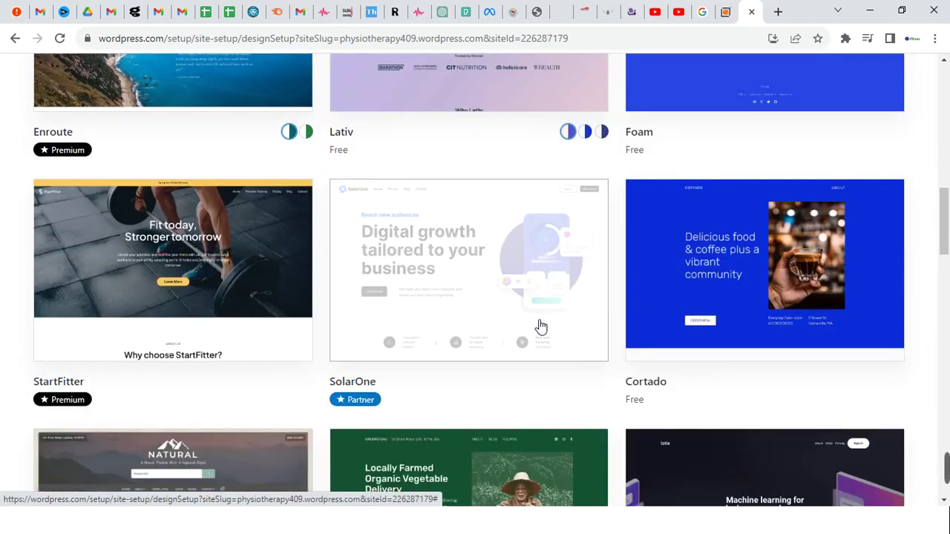
scroll(470, 259, up, 6)
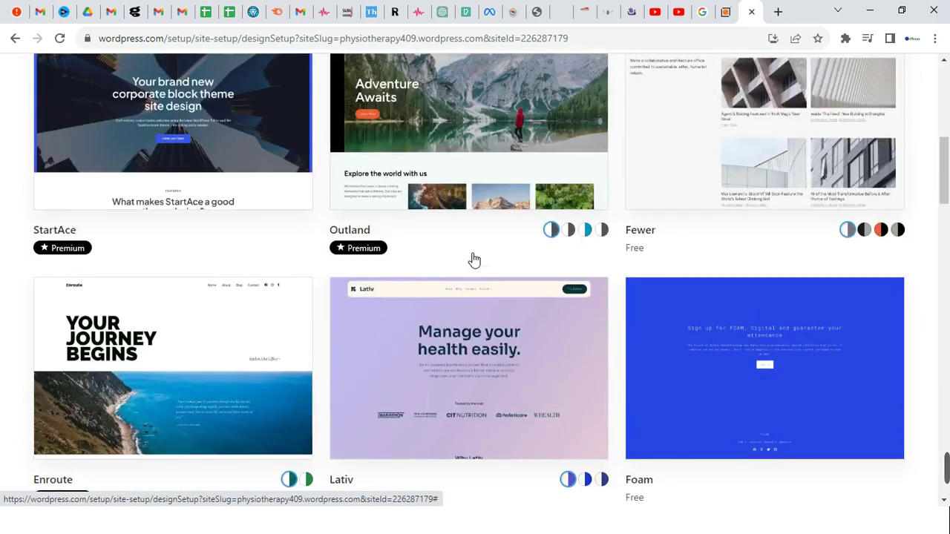
click(474, 259)
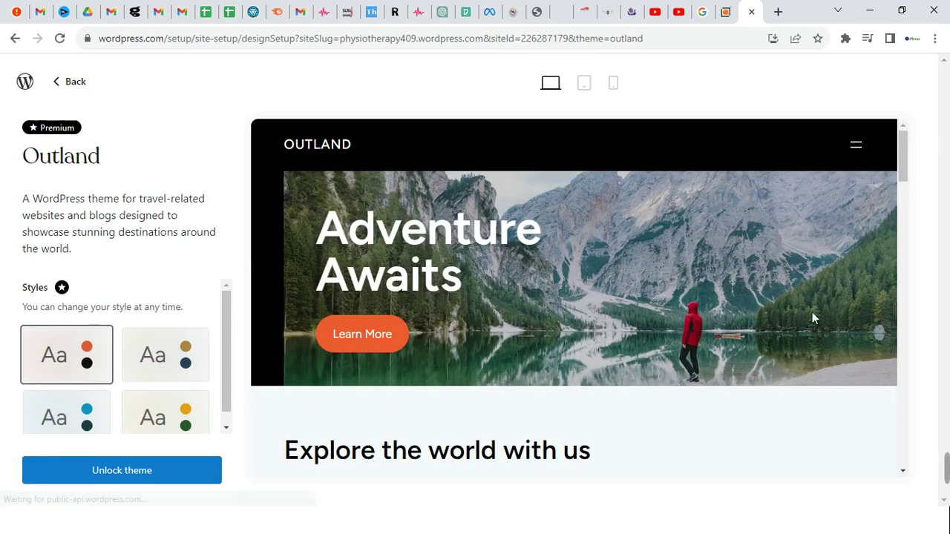
scroll(526, 312, down, 4)
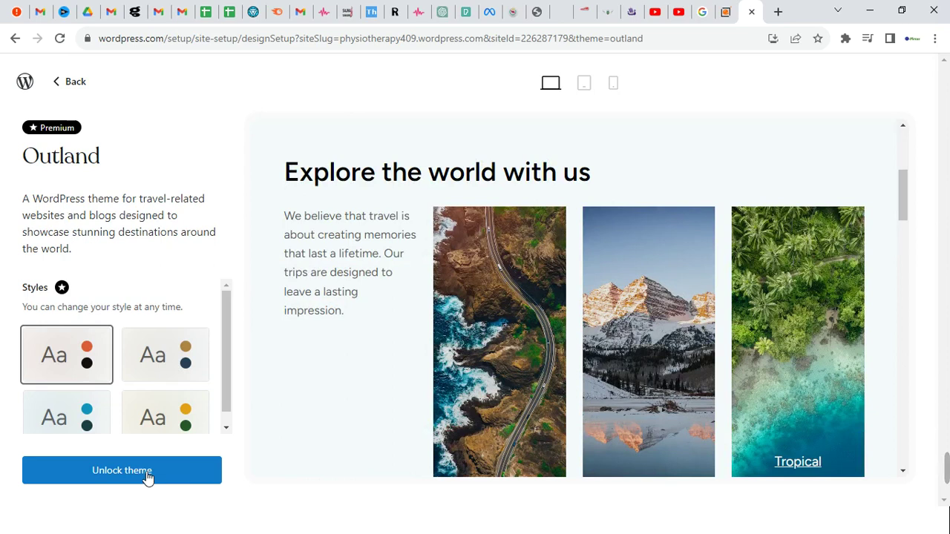
scroll(618, 386, down, 10)
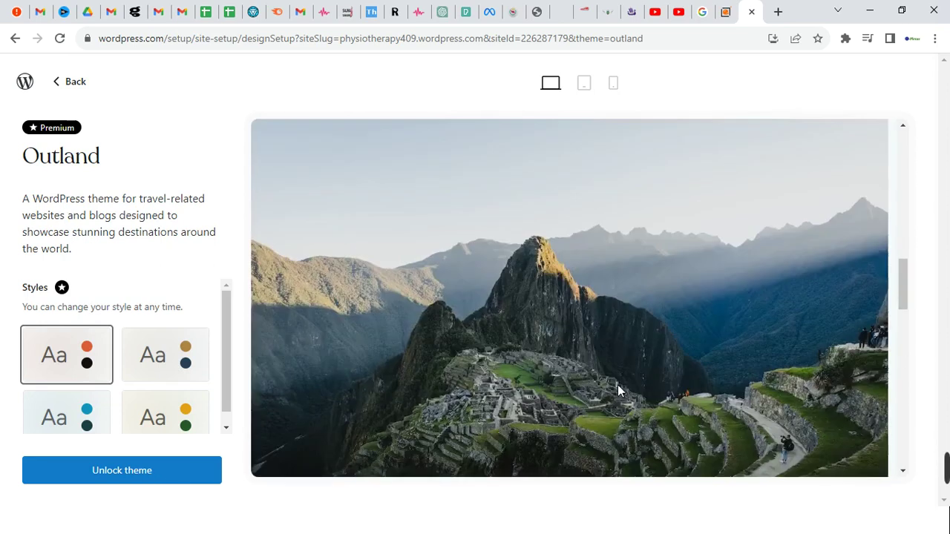
scroll(620, 391, down, 8)
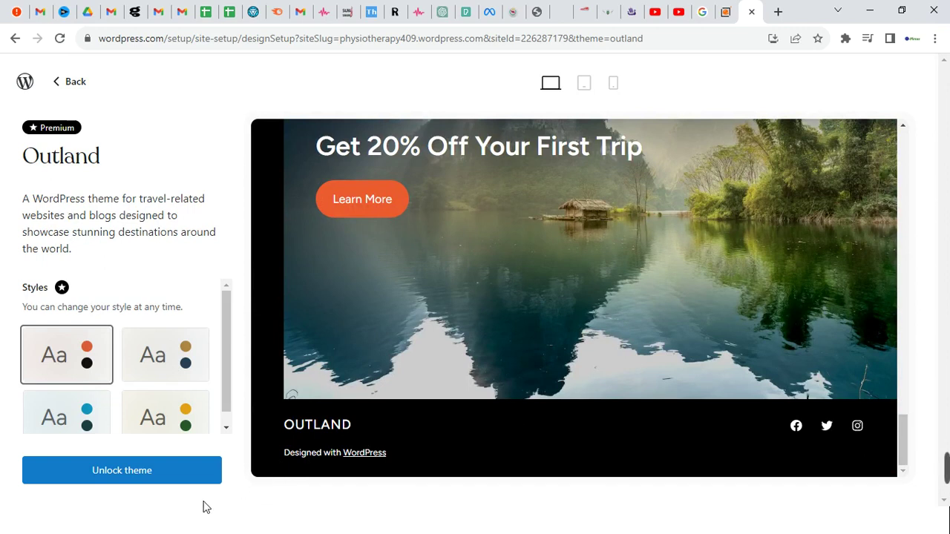
Review the Premium plan checkout for unlocking the Outland theme, including the billing form, and return to the theme preview
click(136, 466)
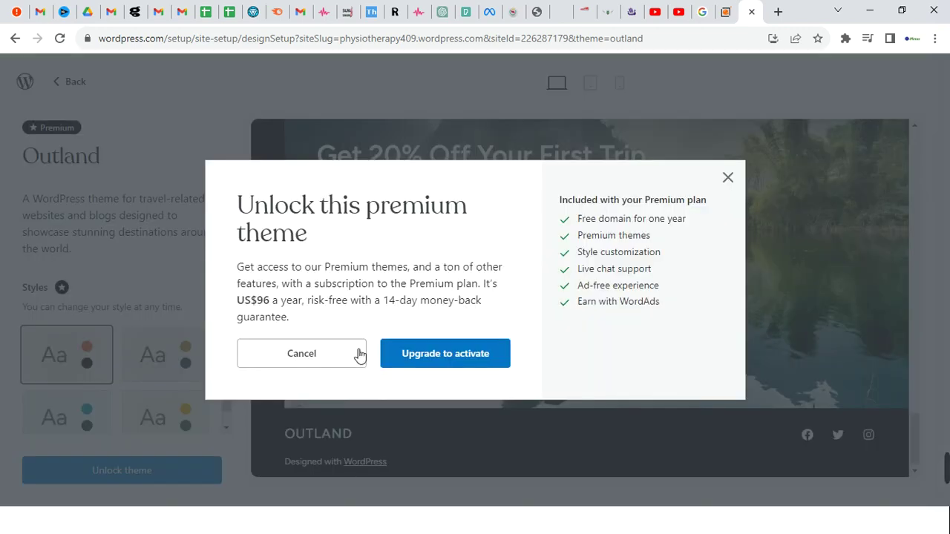
click(408, 359)
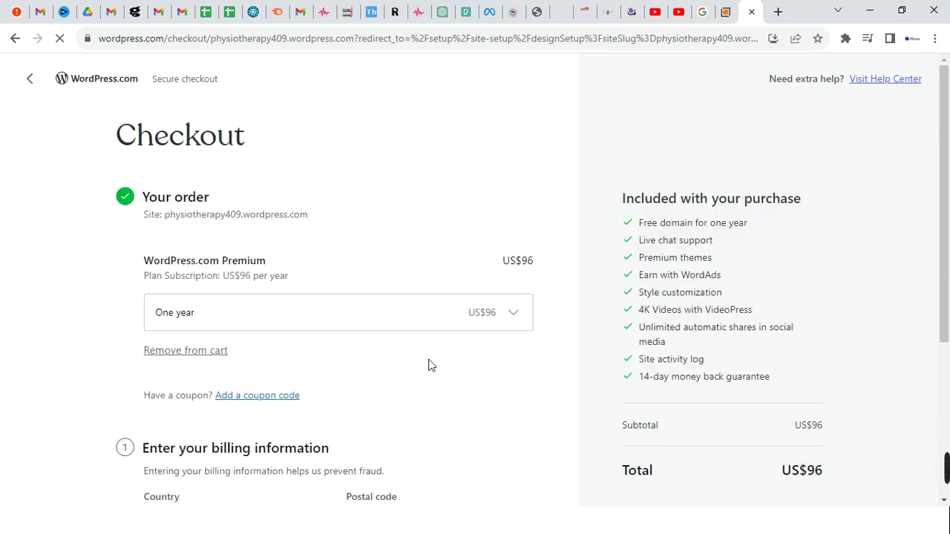
scroll(428, 365, down, 4)
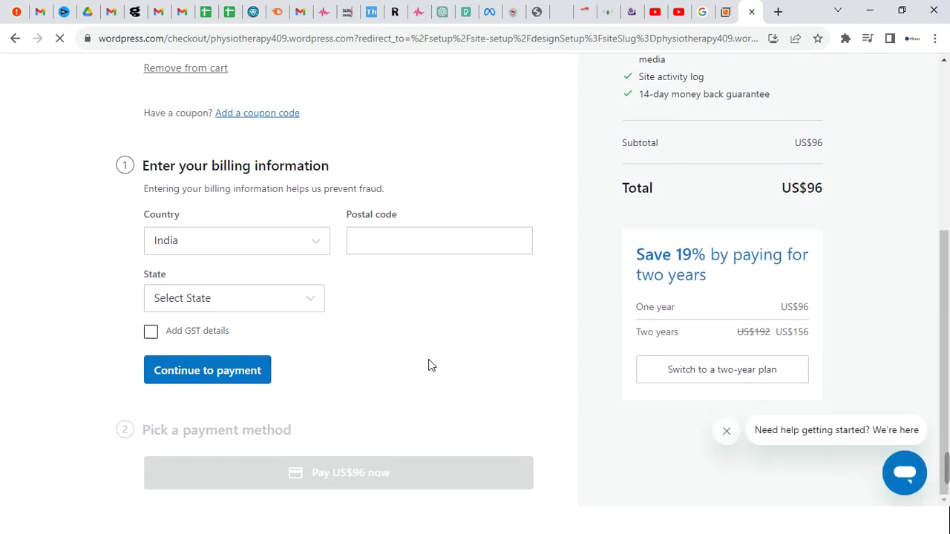
click(12, 40)
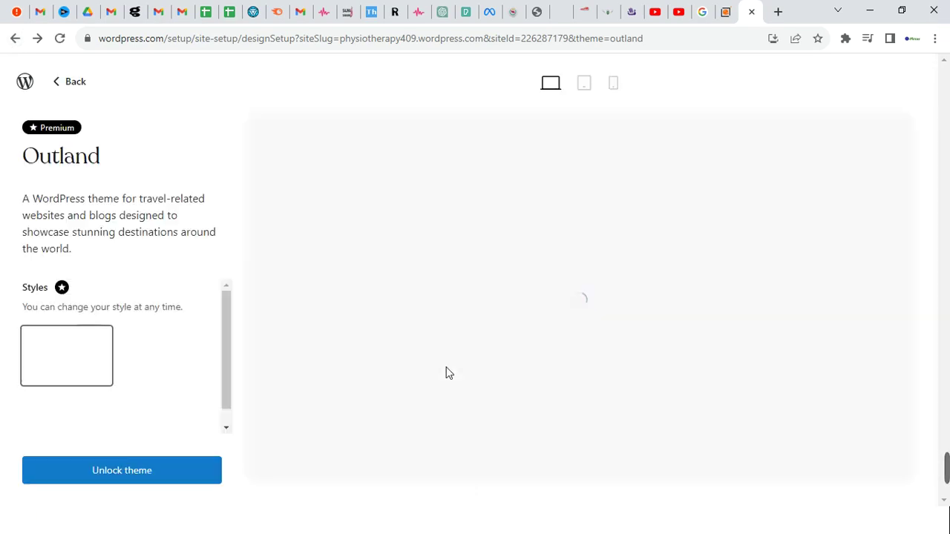
Compare the Outland theme's preview in phone, tablet and desktop sizes
scroll(446, 367, down, 2)
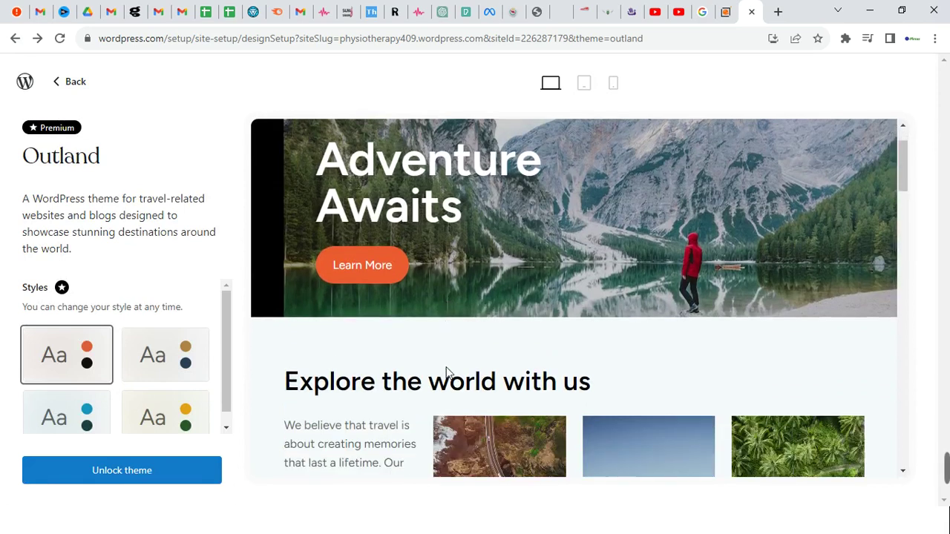
scroll(483, 334, up, 2)
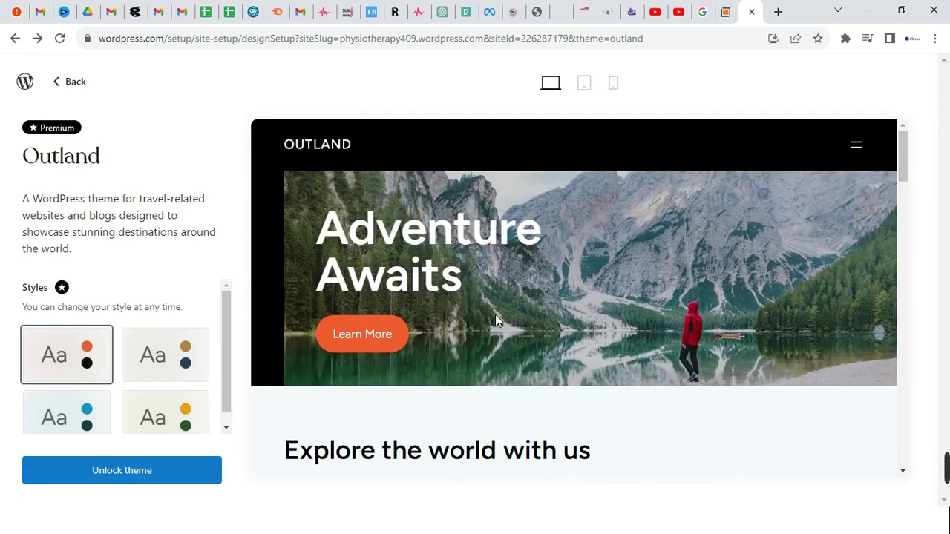
click(614, 84)
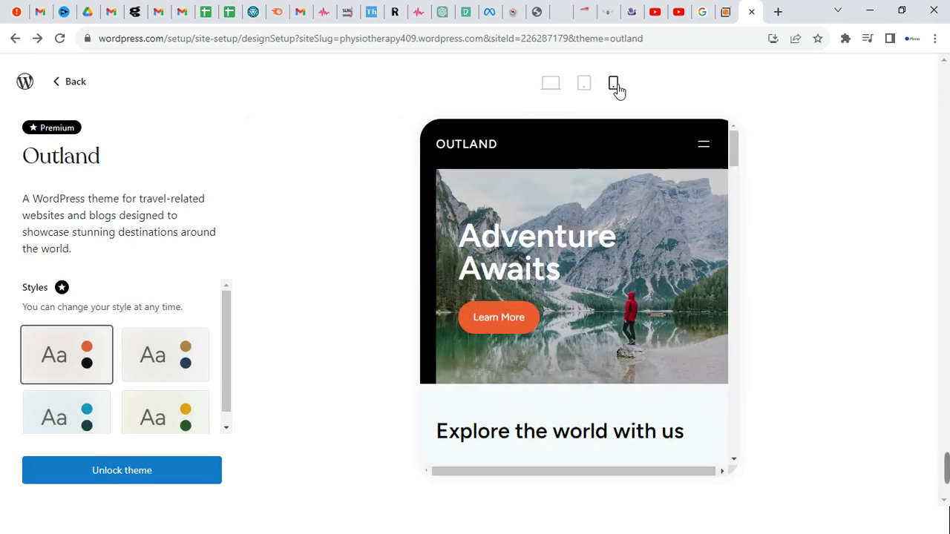
click(585, 85)
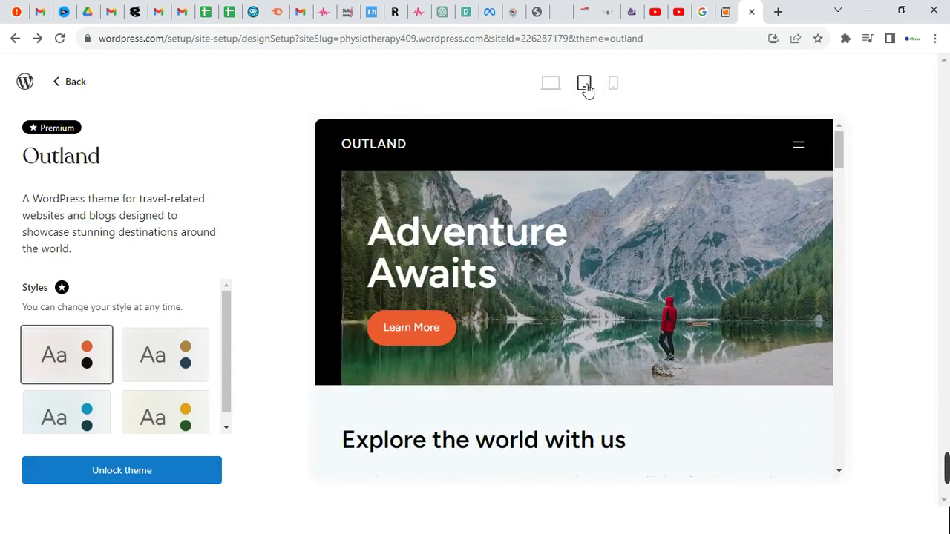
click(551, 84)
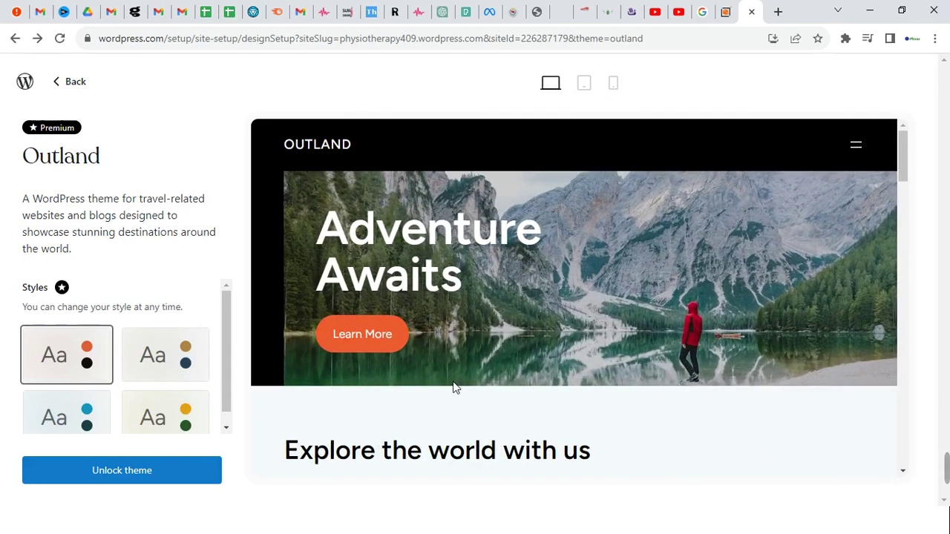
Examine the Outland theme's available styles and its full desktop page from header to footer
scroll(353, 438, down, 1)
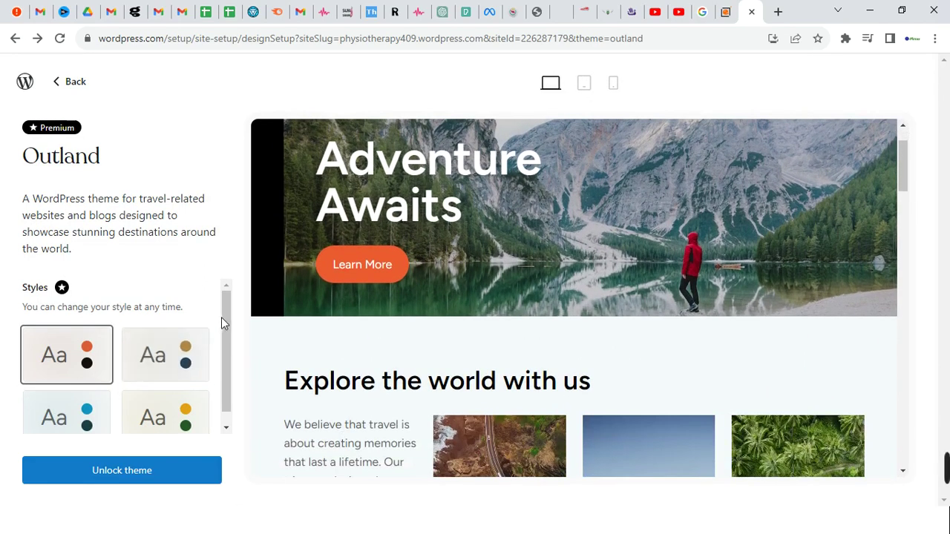
scroll(222, 317, down, 1)
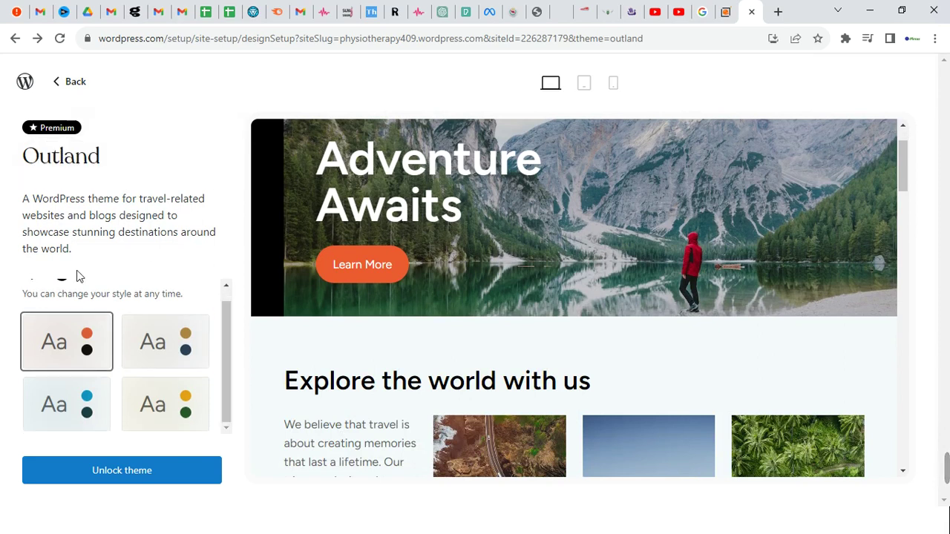
scroll(634, 393, down, 15)
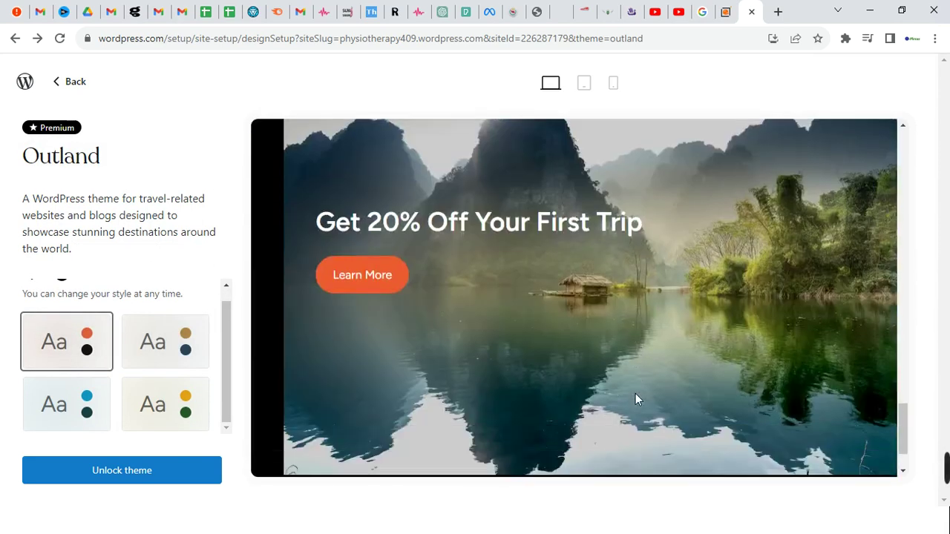
scroll(635, 399, down, 1)
mouse_move(944, 467)
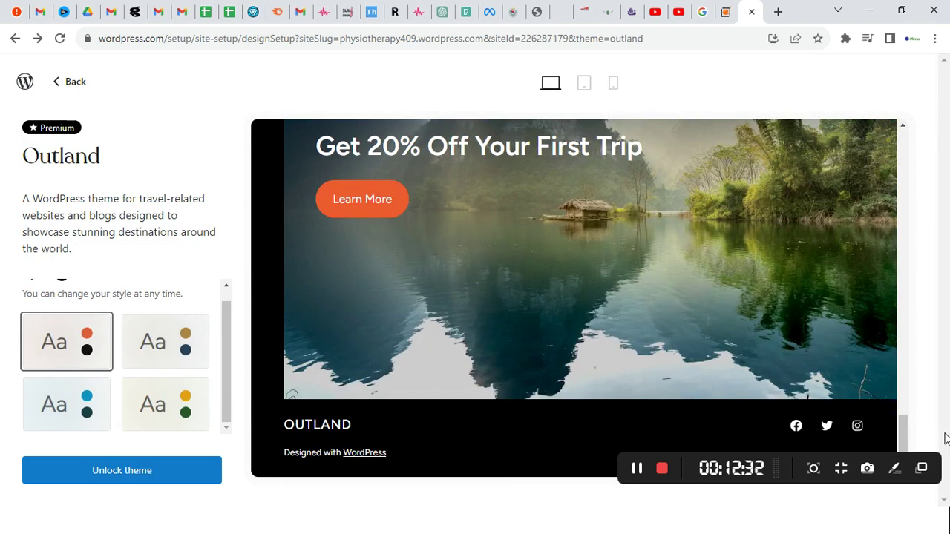
scroll(890, 408, up, 10)
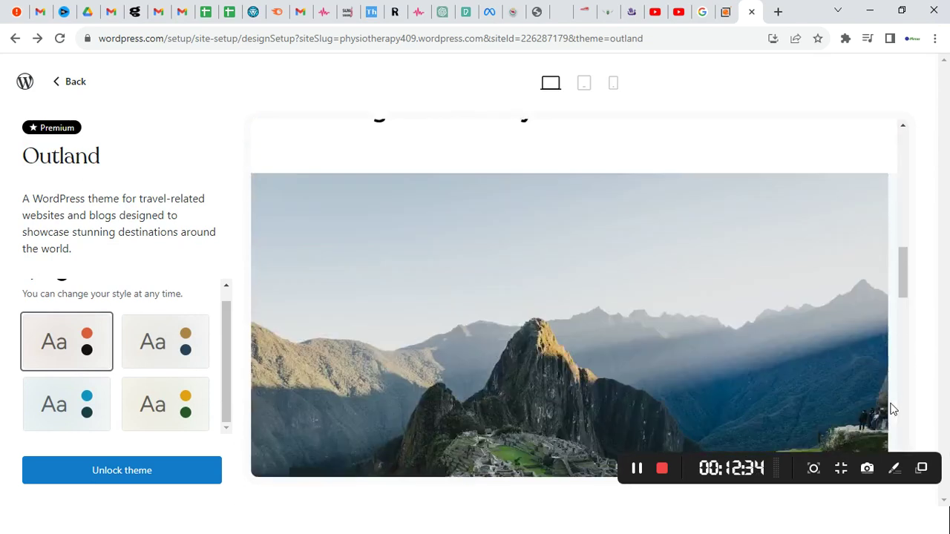
scroll(890, 407, up, 10)
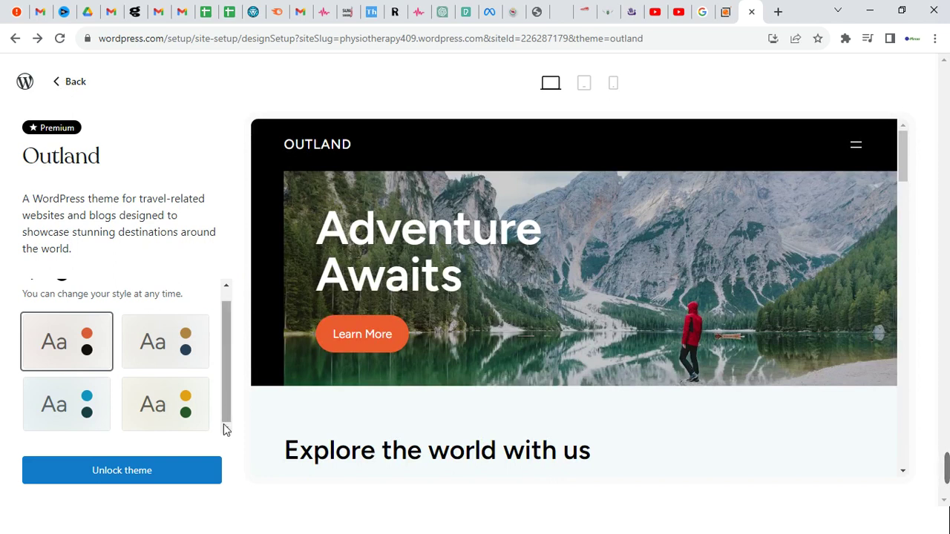
Leave the Outland preview and apply the free Twenty Twenty-Four theme with its default style to the site
click(67, 94)
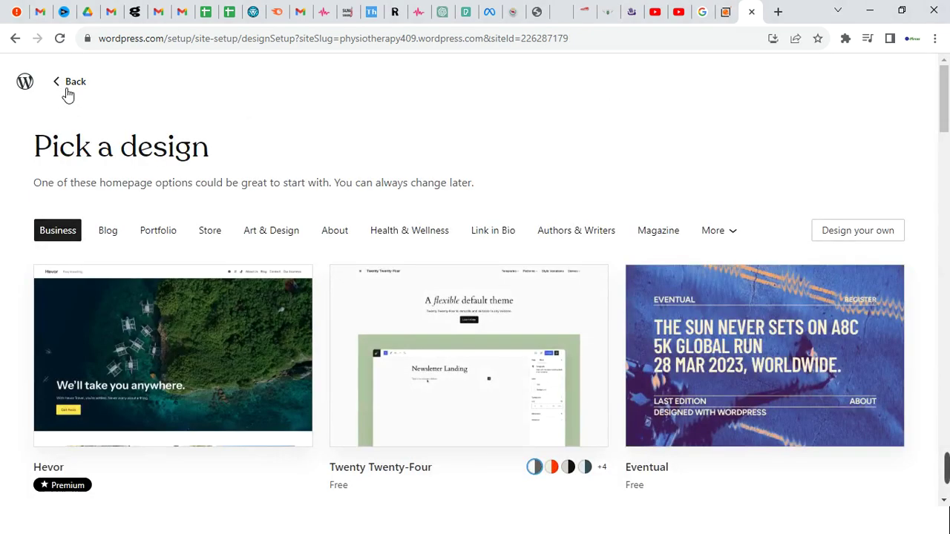
scroll(67, 93, down, 2)
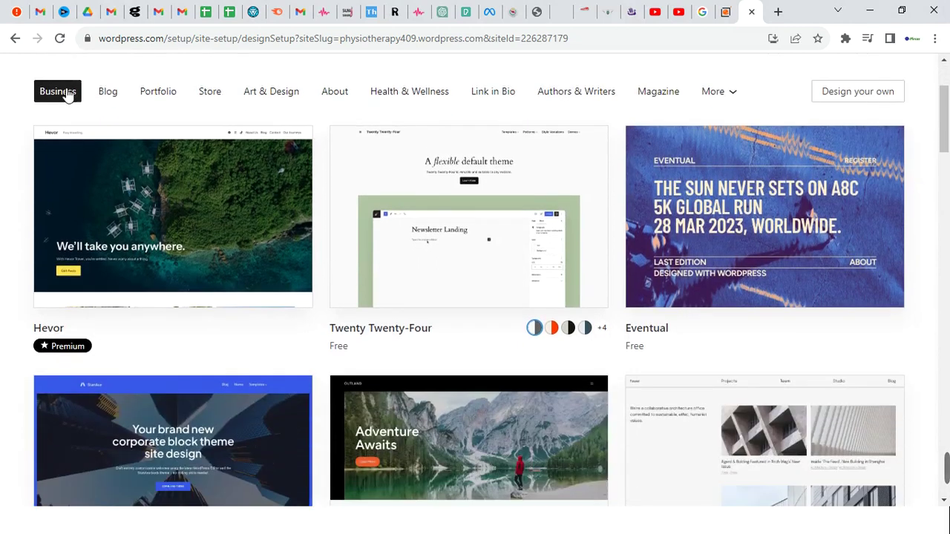
click(490, 255)
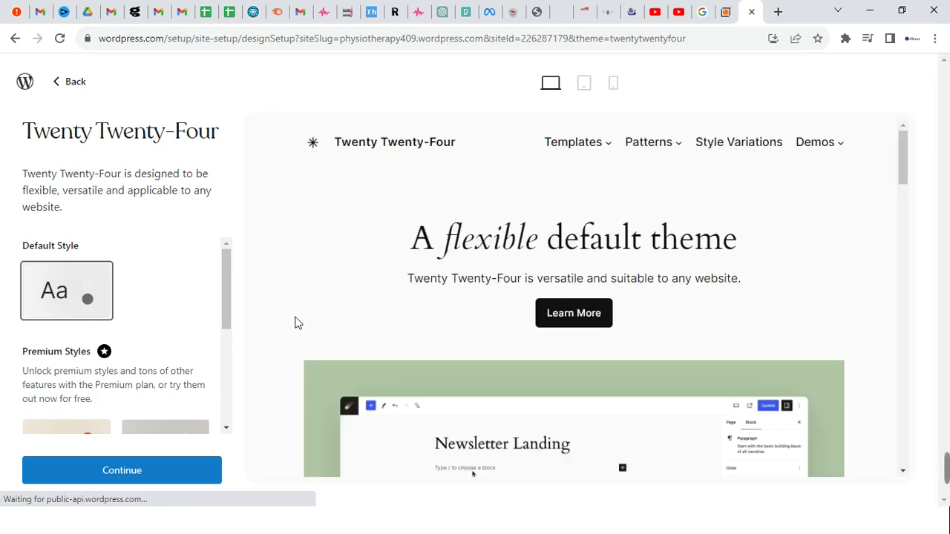
scroll(295, 323, down, 2)
scroll(296, 322, down, 1)
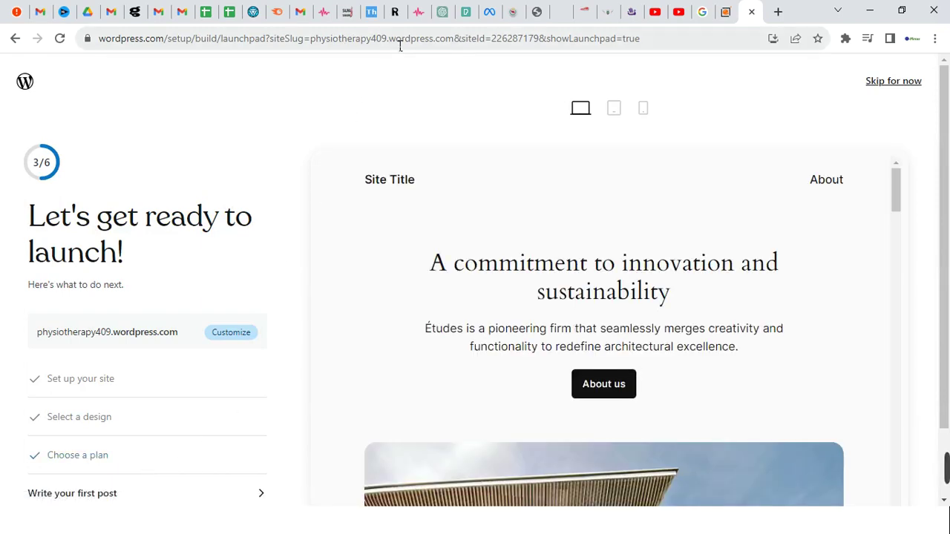
Check the physiotherapy409 site address and the launch checklist, launch the site, and dismiss the offer to claim a custom domain
drag(393, 46, 320, 45)
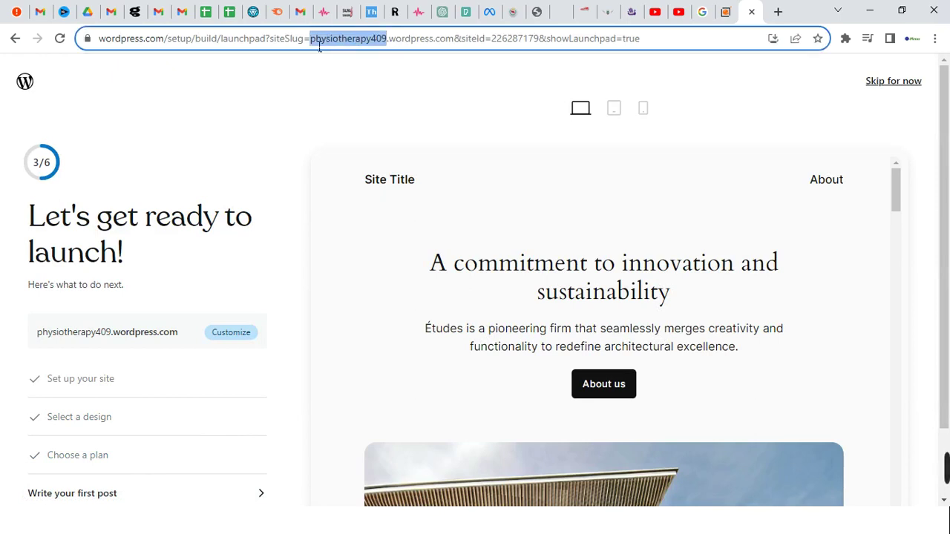
click(274, 149)
scroll(274, 149, down, 1)
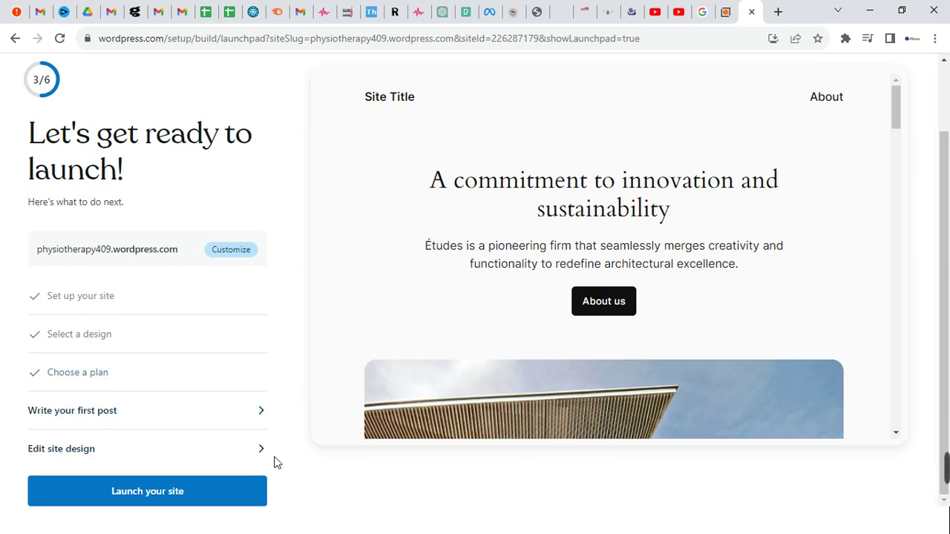
click(171, 502)
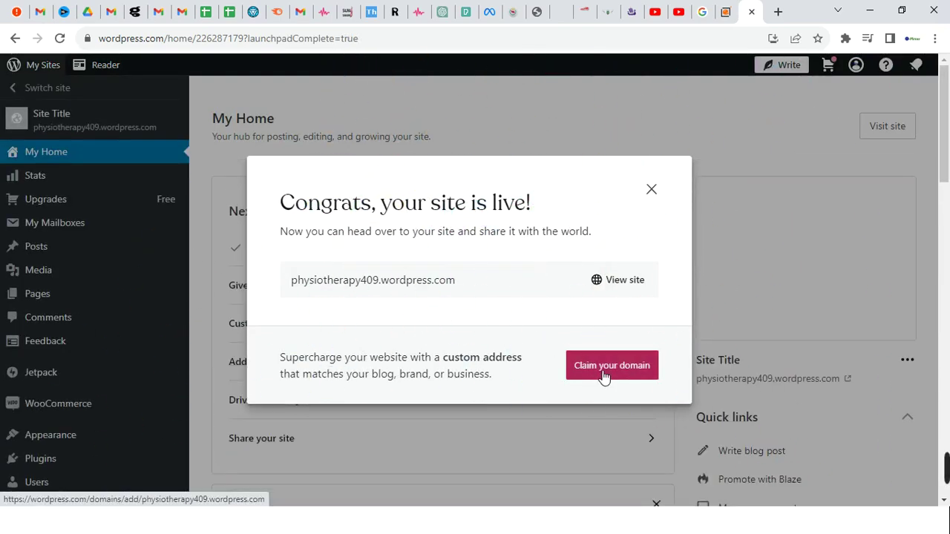
click(650, 191)
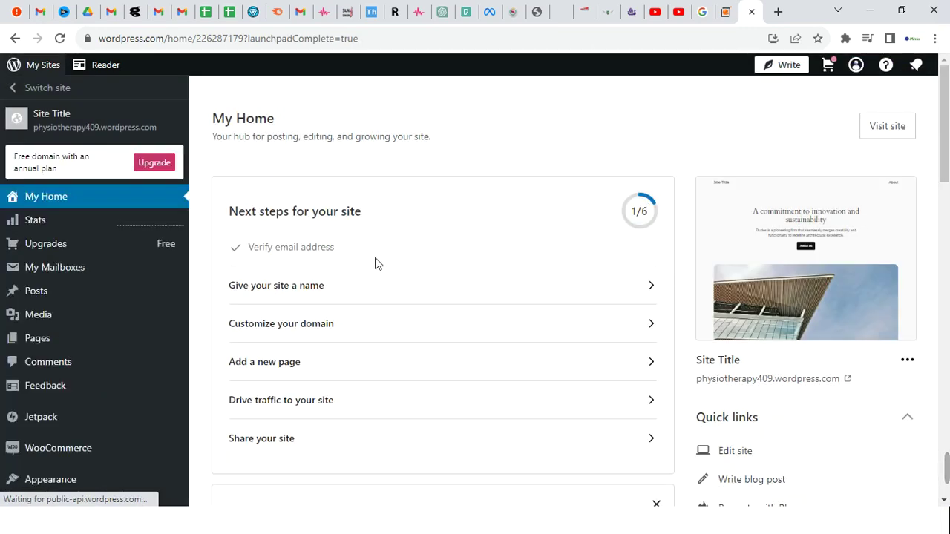
Look over the My Home dashboard of the launched site and open its list of all posts
scroll(376, 263, down, 10)
scroll(382, 265, up, 5)
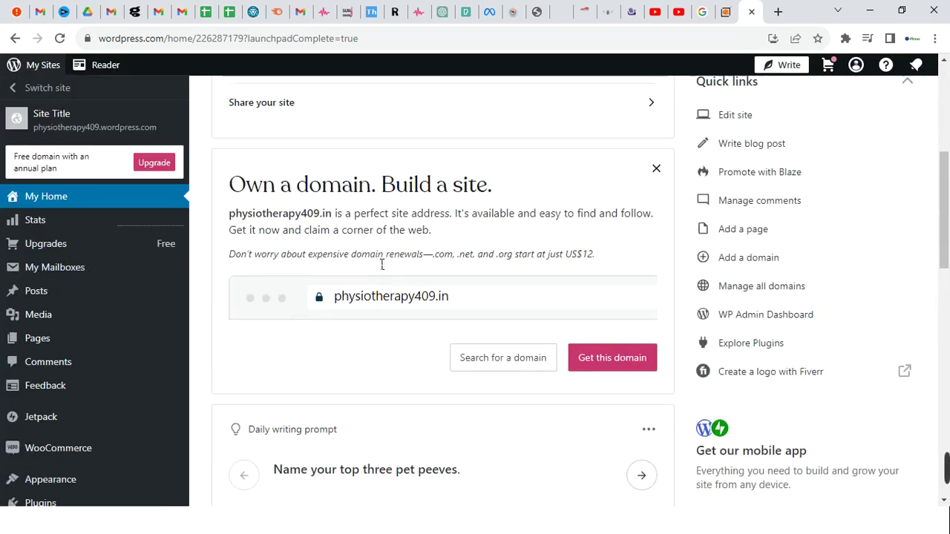
scroll(383, 265, up, 5)
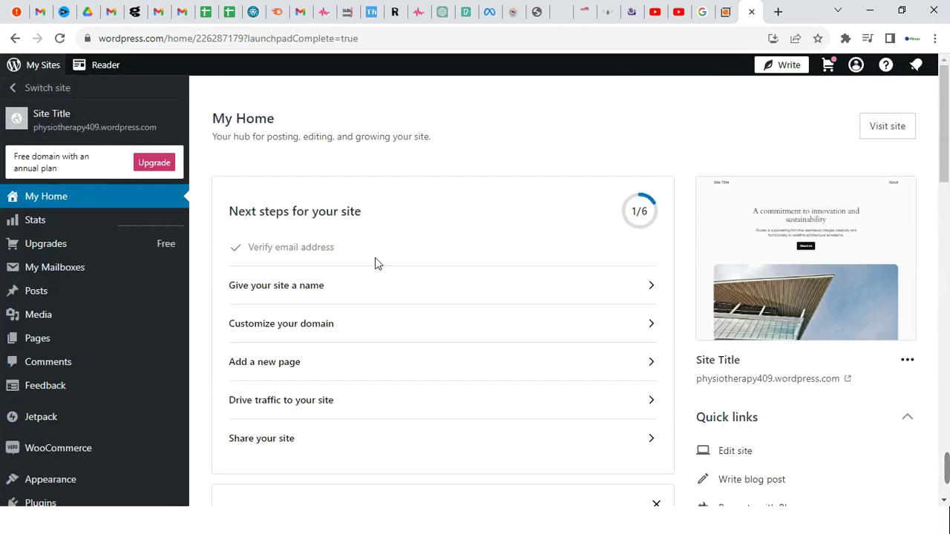
click(65, 200)
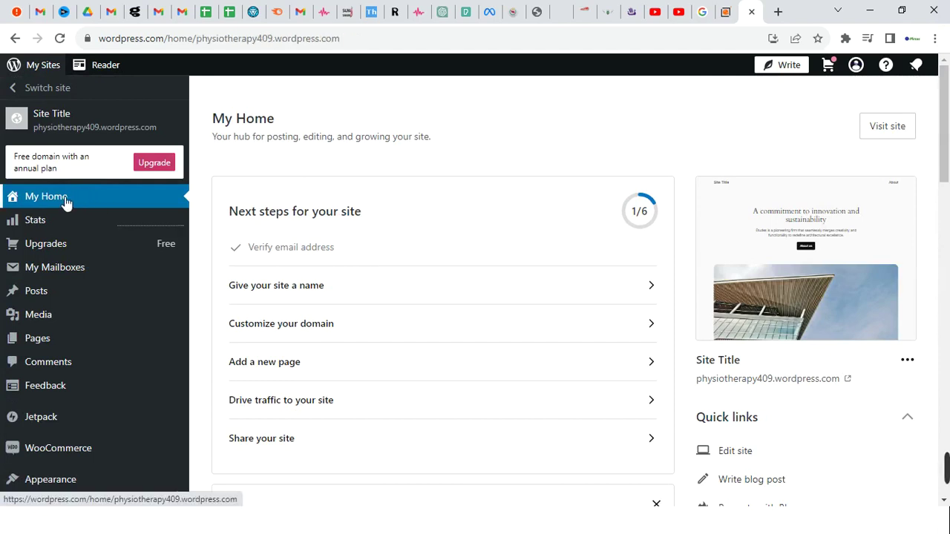
click(38, 295)
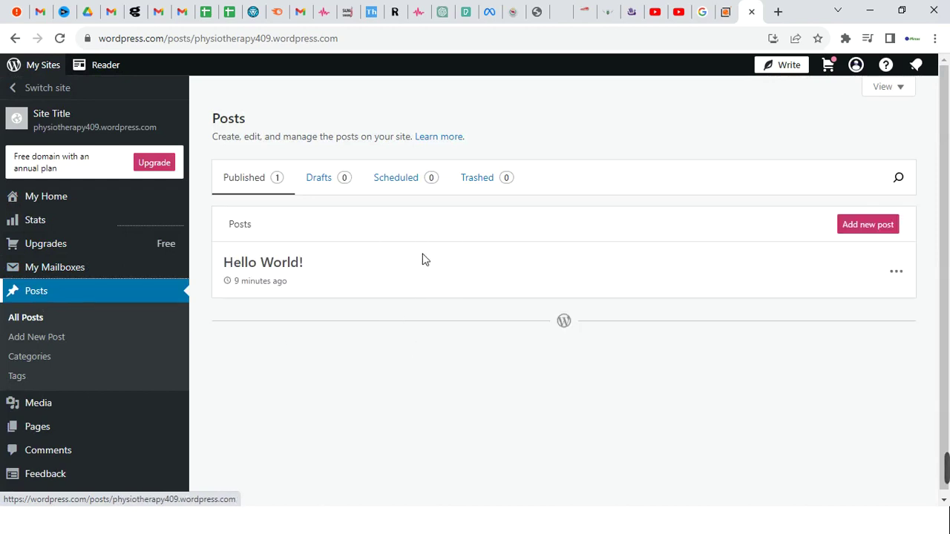
Start a new post and open the fisioheal.co.in website in a separate browser tab
click(852, 226)
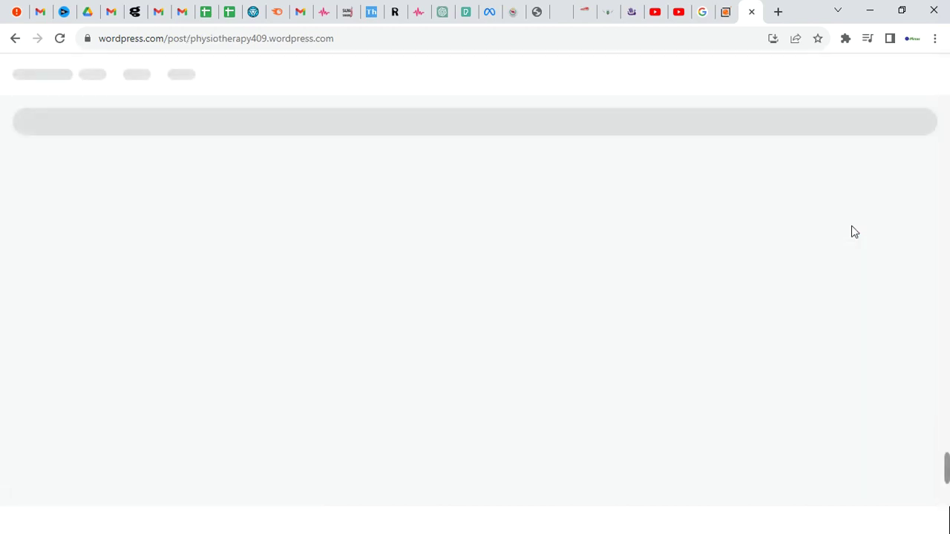
click(778, 11)
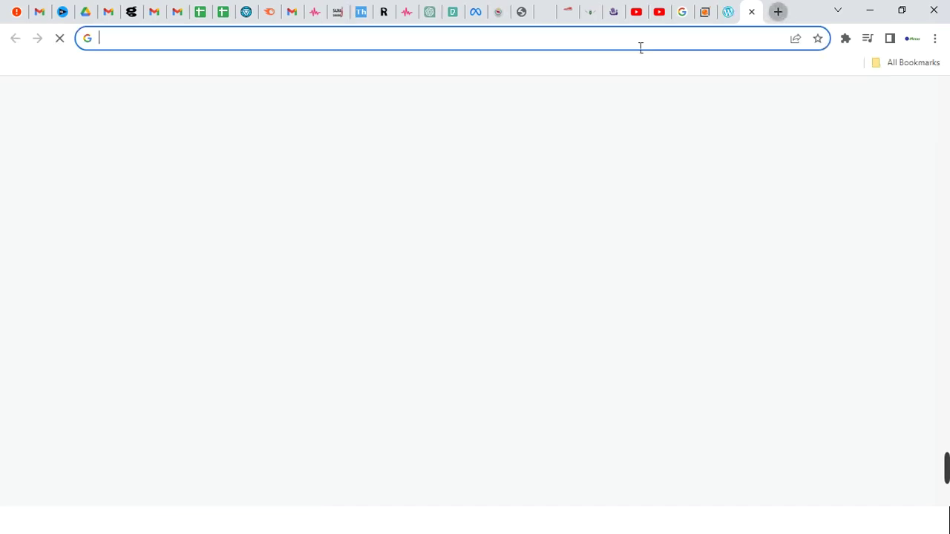
text(si)
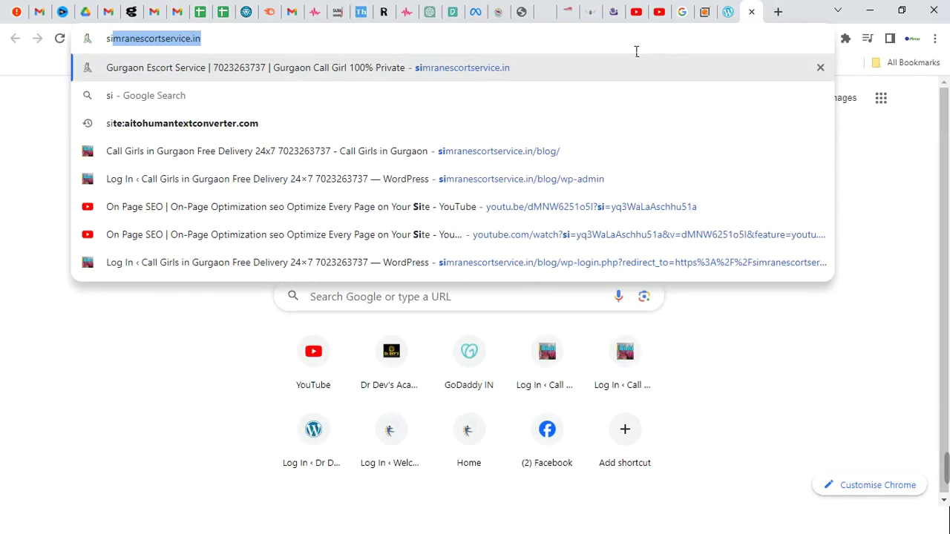
key(BackSpace)
key(BackSpace)
key(BackSpace)
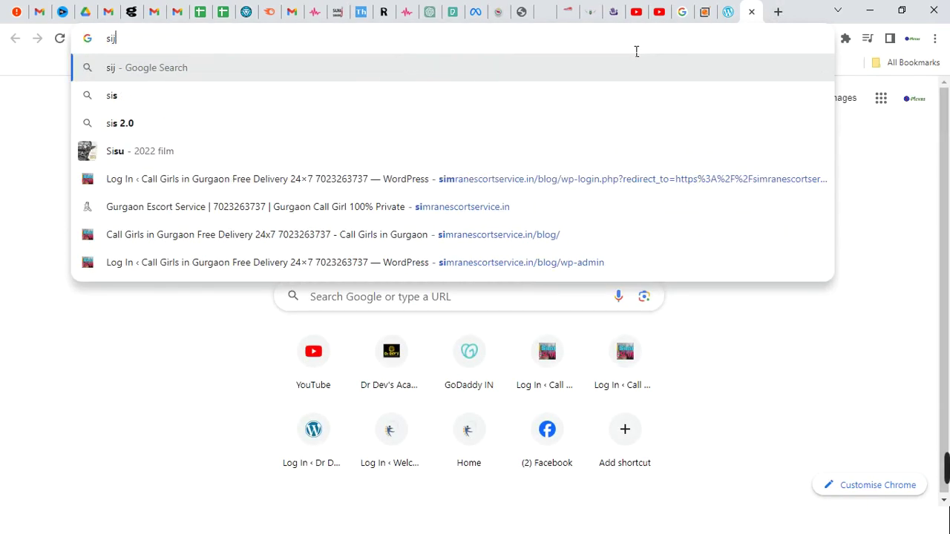
text(fis)
key(Return)
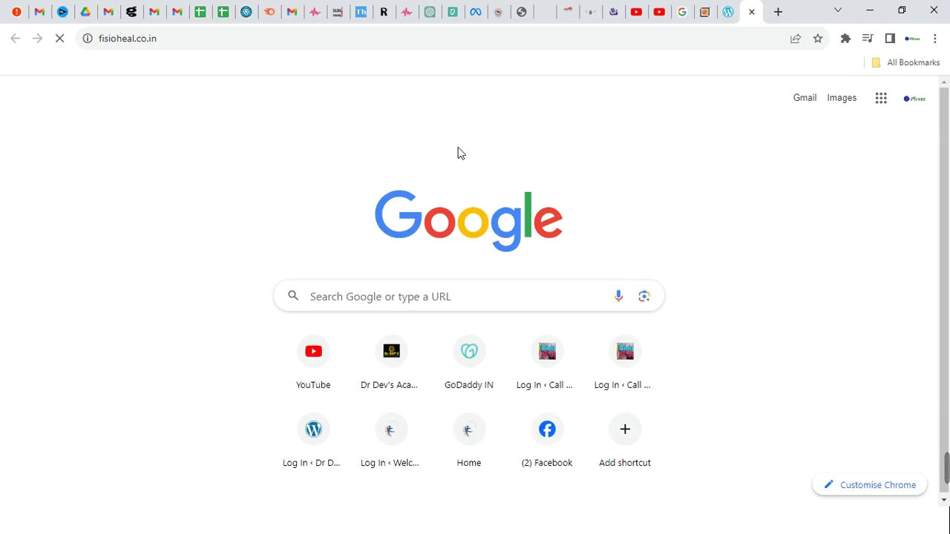
Copy the heading "Physiotherapists Rajouri Garden" from the Fisioheal blog page and return to the post editor
click(728, 9)
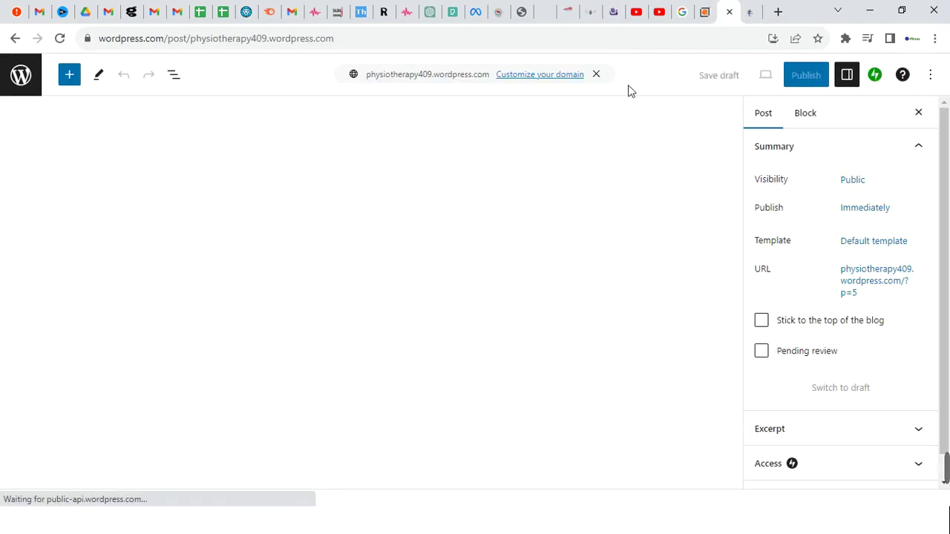
click(751, 9)
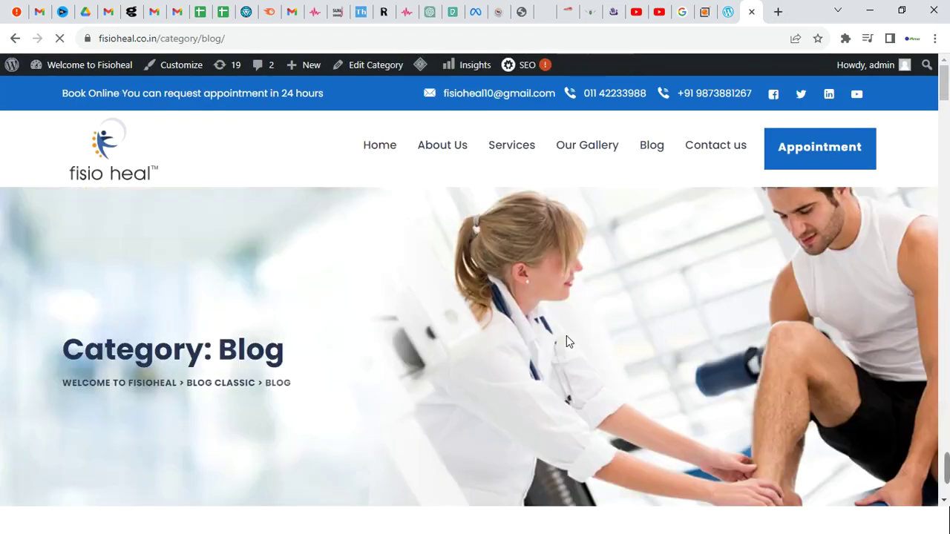
scroll(568, 338, down, 5)
scroll(316, 375, down, 4)
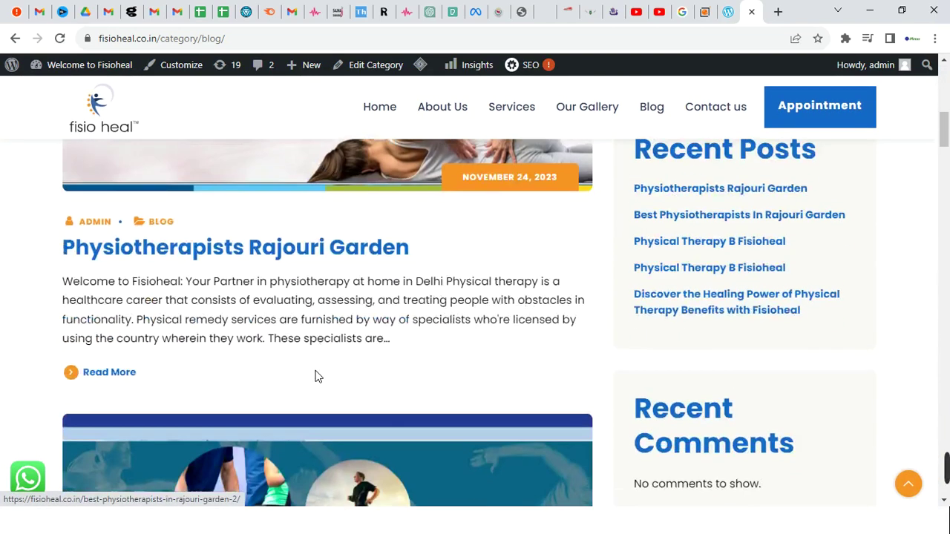
drag(64, 239, 412, 242)
key(ctrl+c)
click(735, 7)
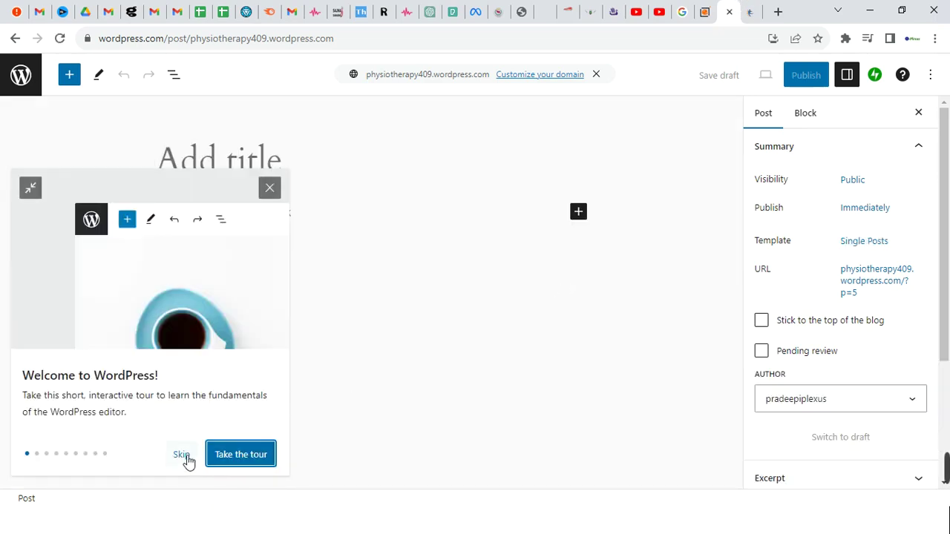
Page through and close the editor's welcome tour, and paste the copied heading as the post's title
click(230, 462)
click(242, 460)
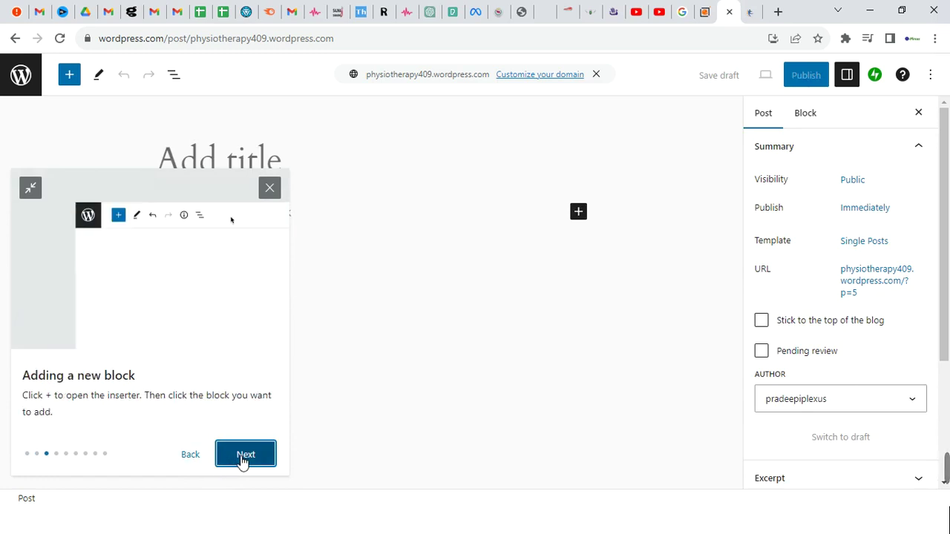
click(242, 460)
click(243, 460)
click(242, 461)
click(242, 460)
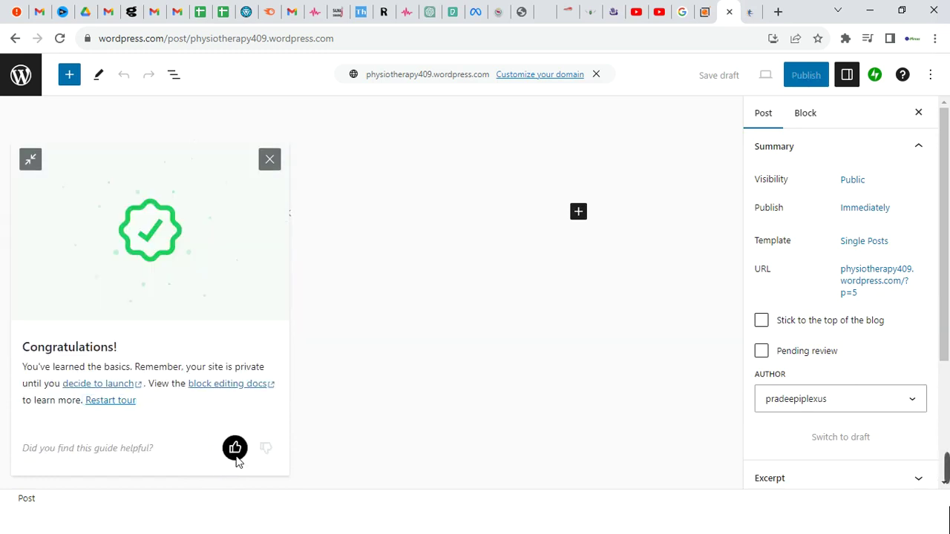
click(270, 159)
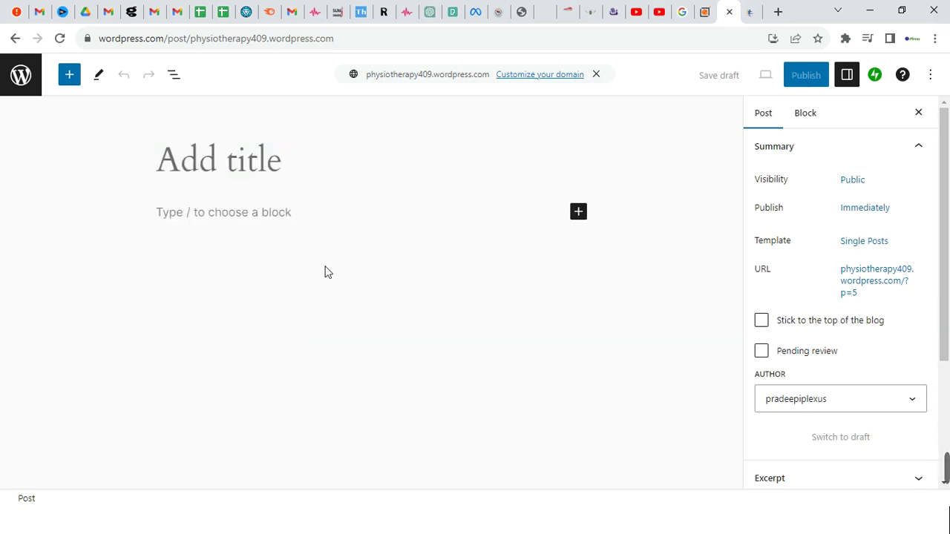
key(ctrl+v)
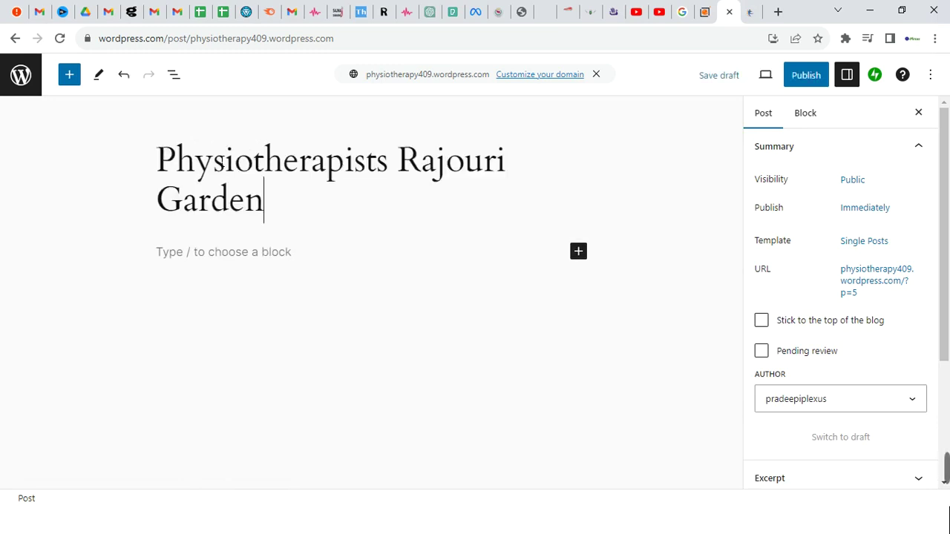
click(250, 252)
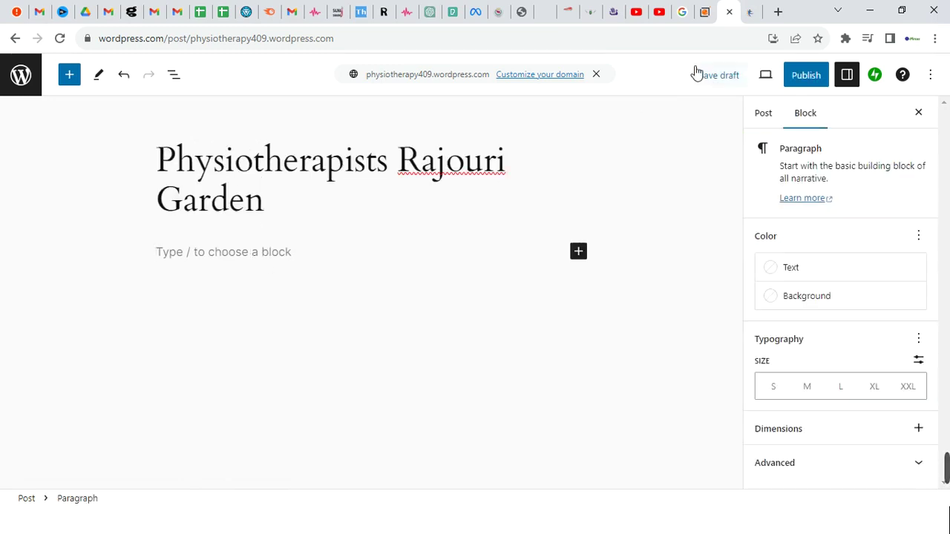
Open the full Physiotherapists Rajouri Garden article on the Fisioheal site and copy its text from the welcome line through the tags
click(748, 9)
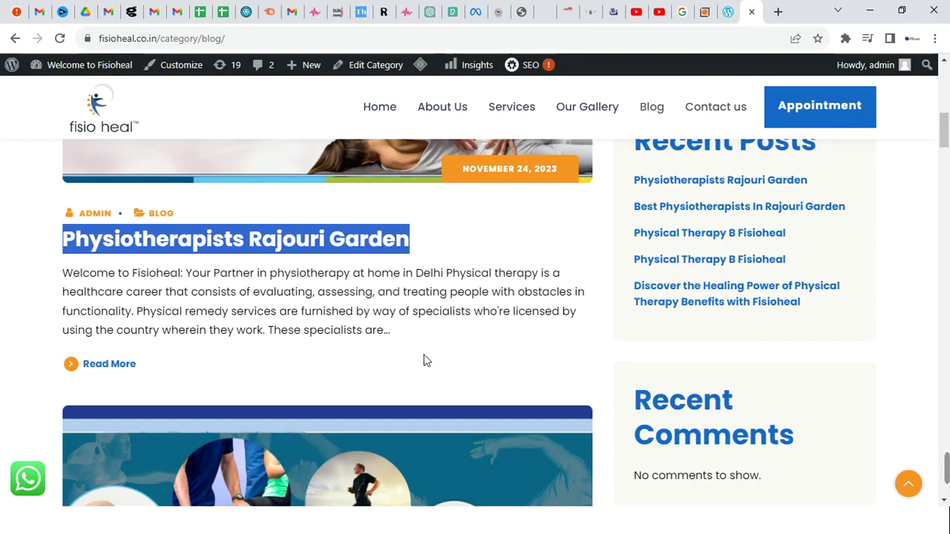
click(121, 367)
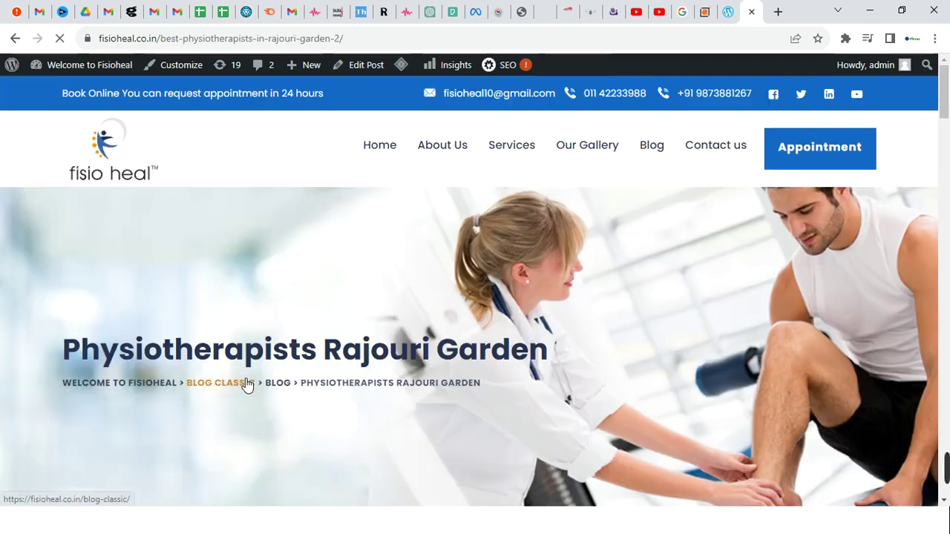
scroll(247, 385, down, 10)
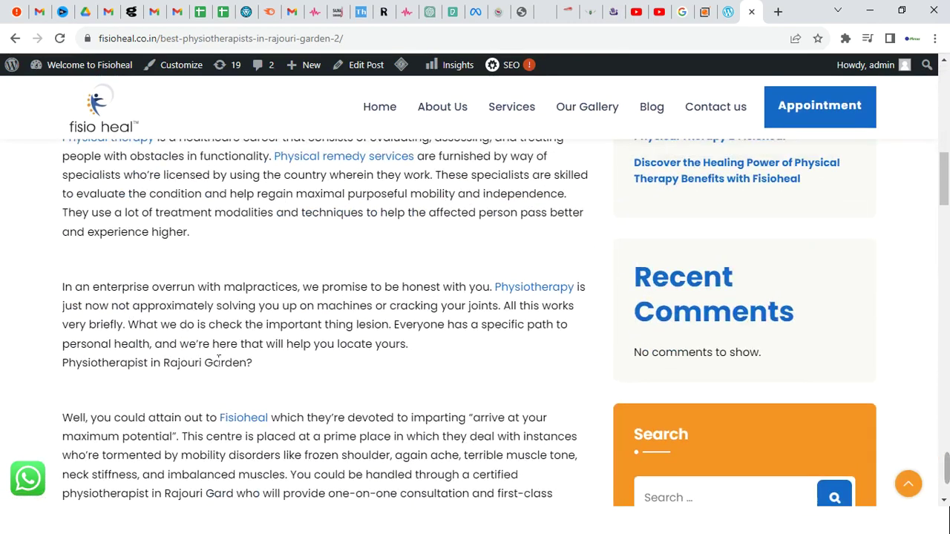
scroll(136, 205, up, 3)
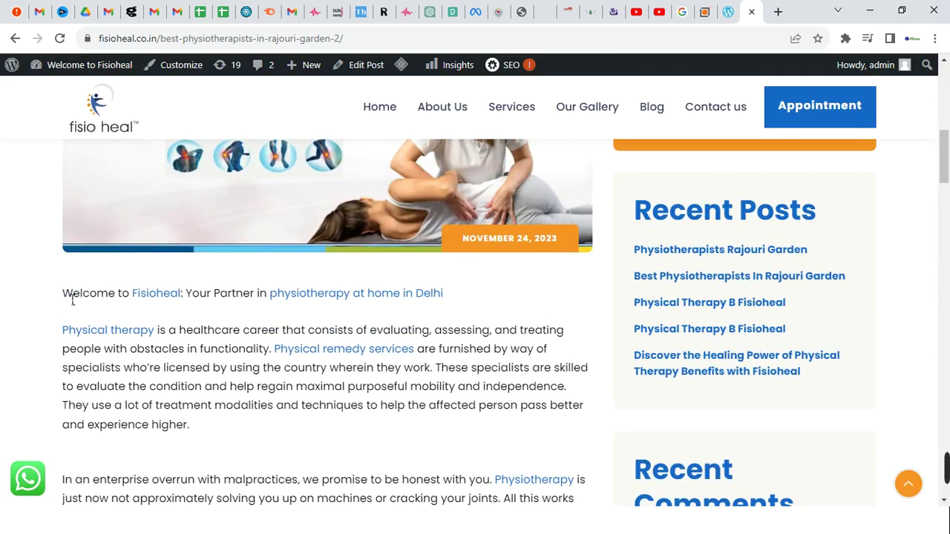
drag(72, 301, 258, 247)
scroll(258, 247, up, 2)
scroll(259, 246, up, 2)
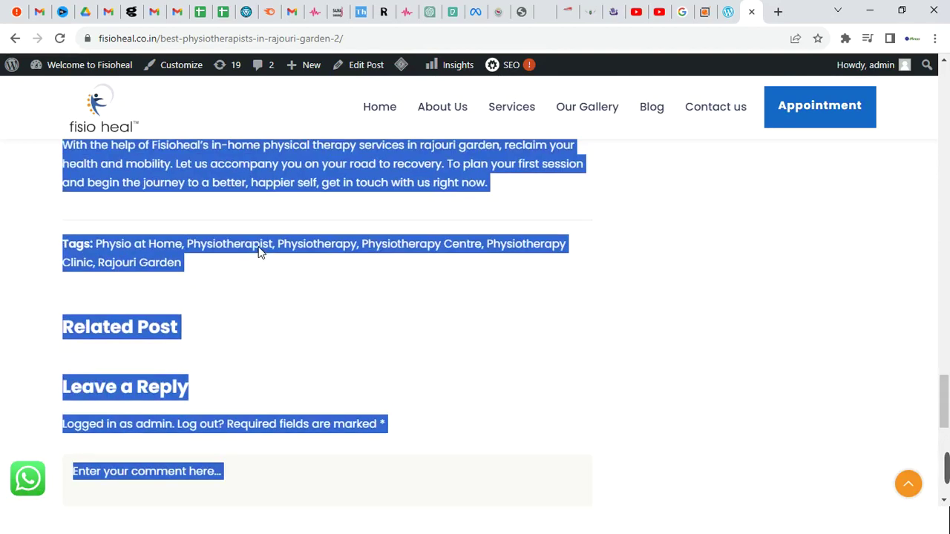
shift+click(204, 263)
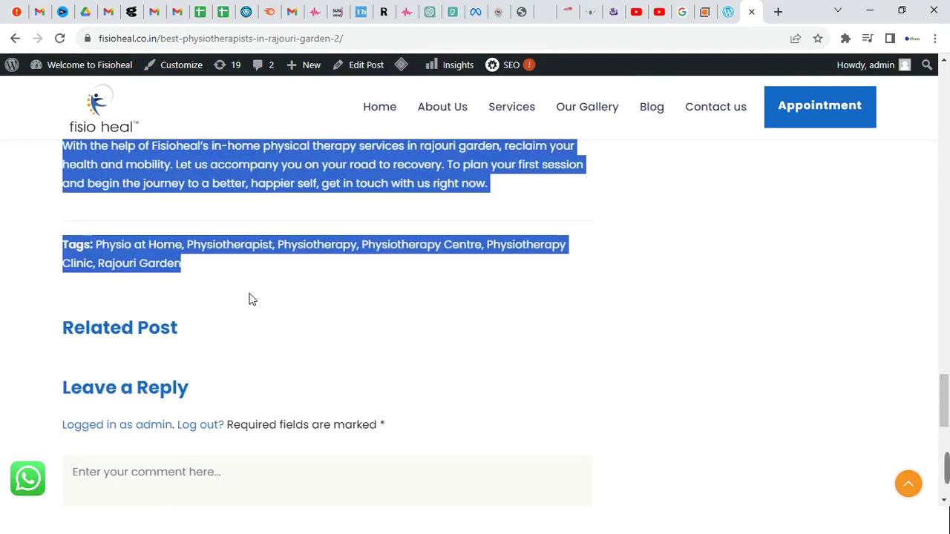
scroll(251, 300, up, 2)
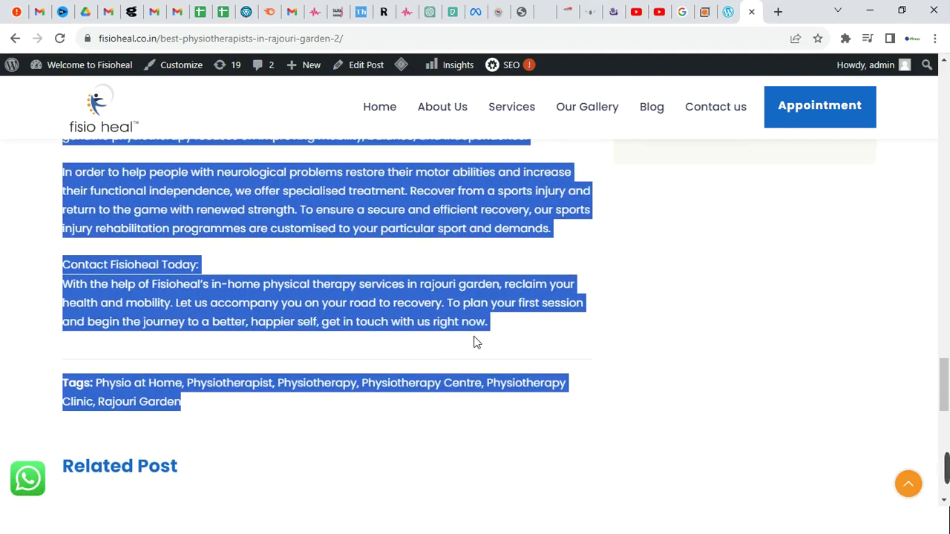
Paste the copied article text into the post body beneath the title and check it up to the beginning
click(728, 13)
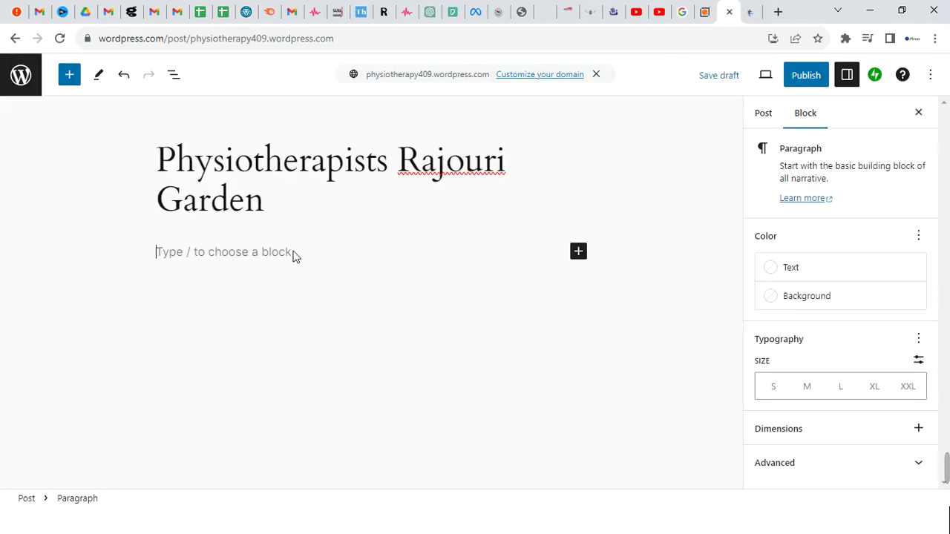
key(ctrl+v)
scroll(615, 394, up, 5)
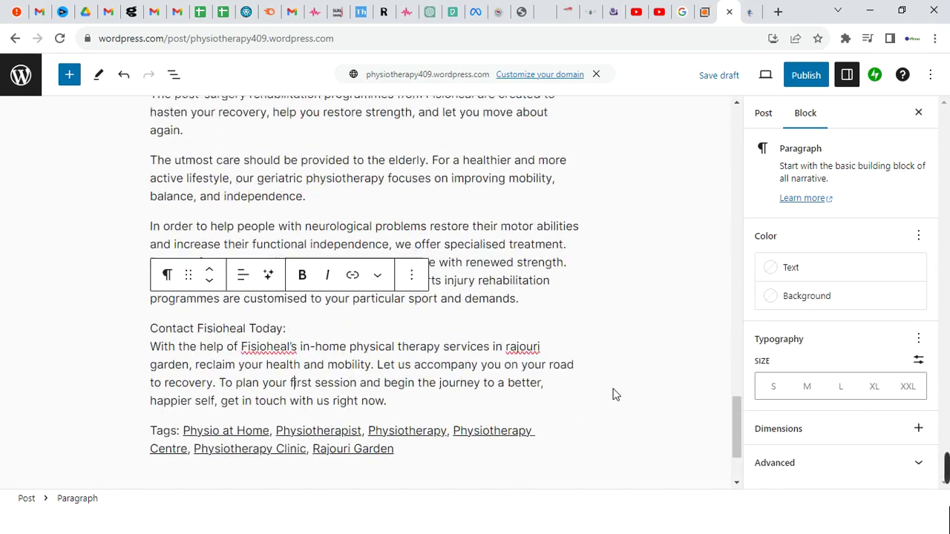
scroll(615, 394, up, 10)
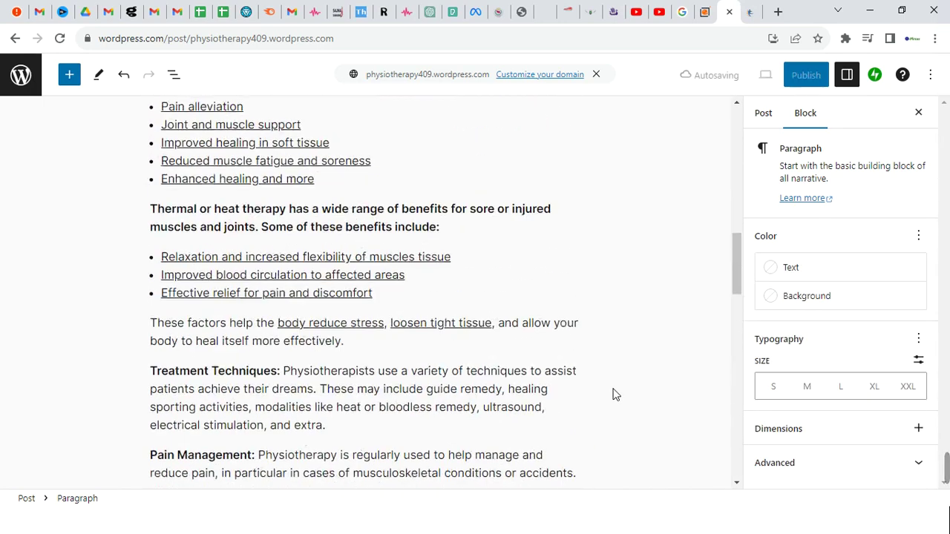
scroll(615, 395, up, 8)
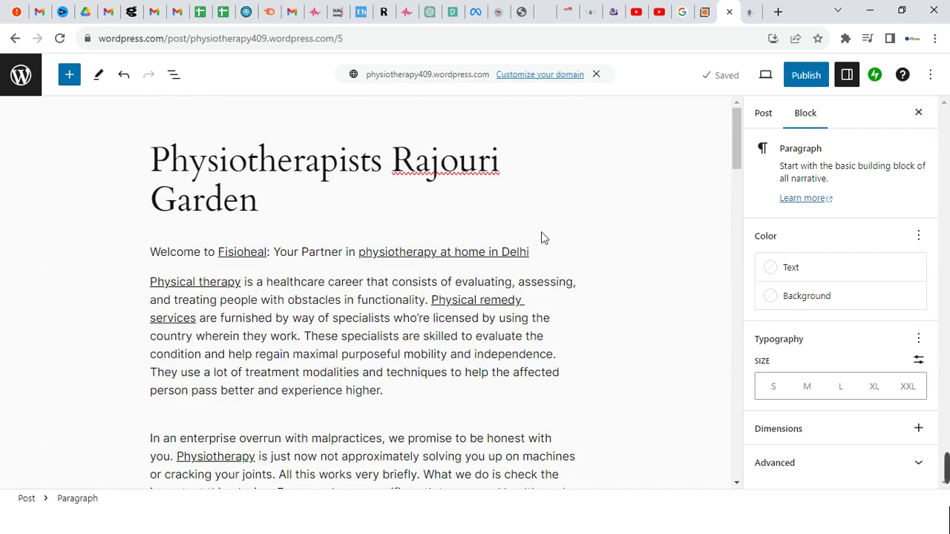
Copy the Fisioheal article's tag list, from Physio at Home to Rajouri Garden, and paste it into the post's tags
click(473, 170)
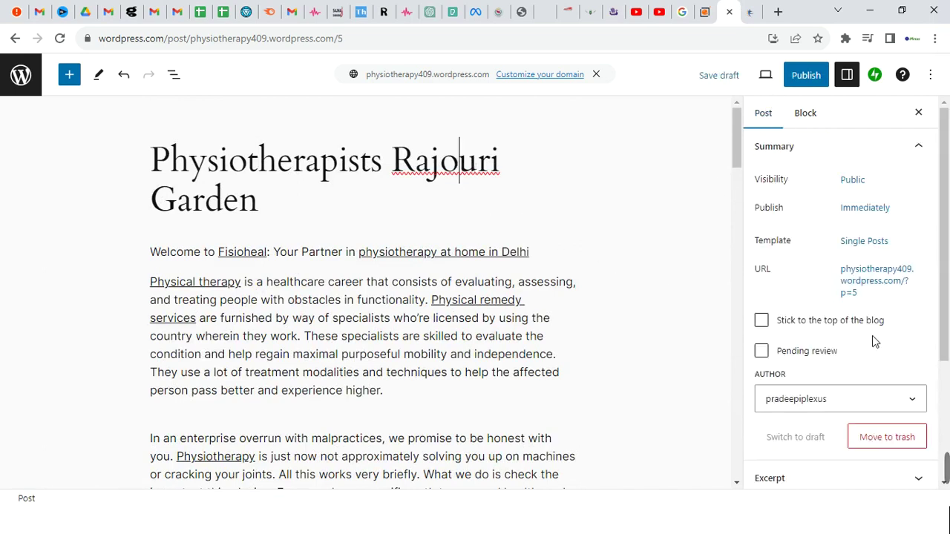
scroll(873, 343, down, 3)
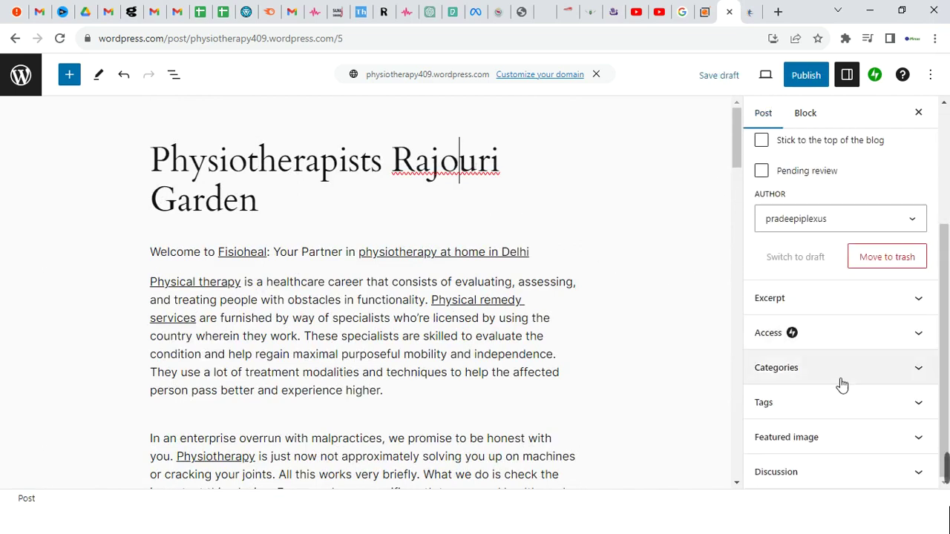
click(795, 375)
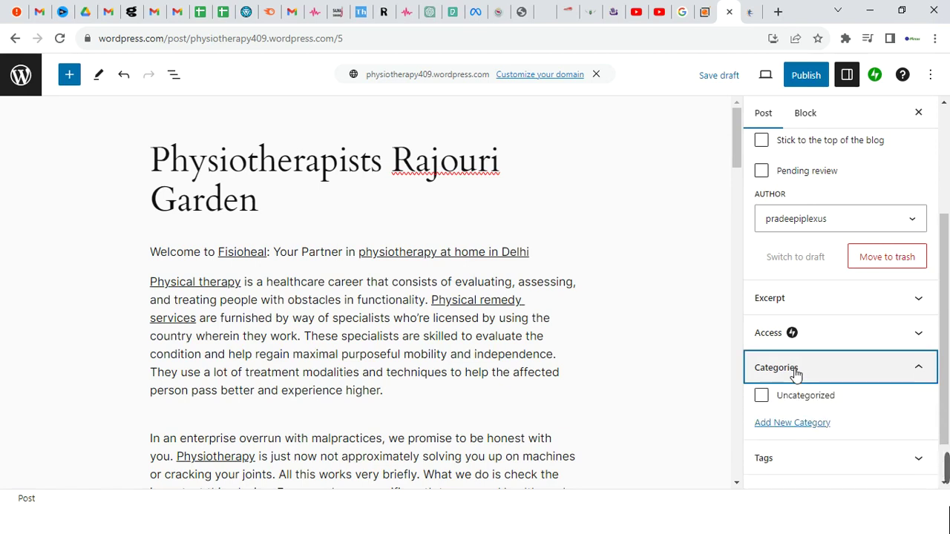
click(795, 376)
click(766, 405)
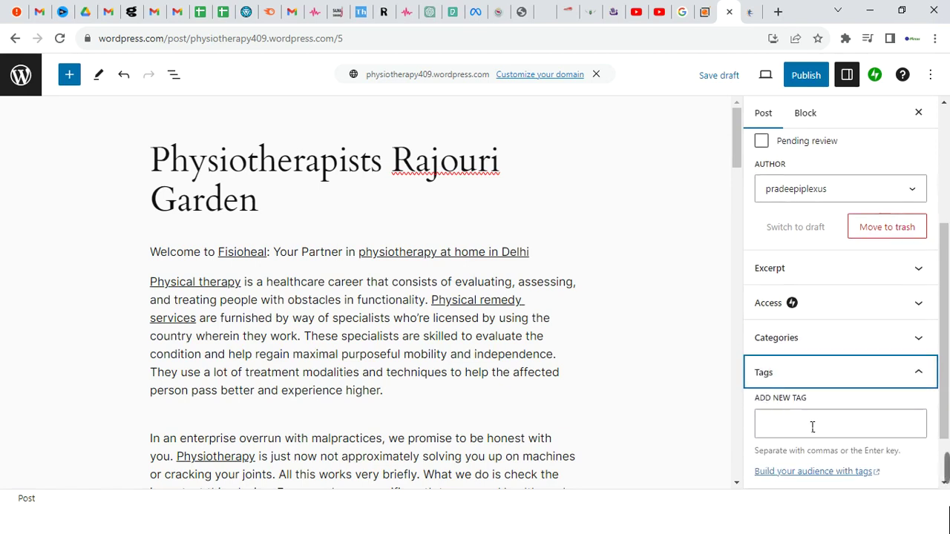
click(797, 429)
click(748, 12)
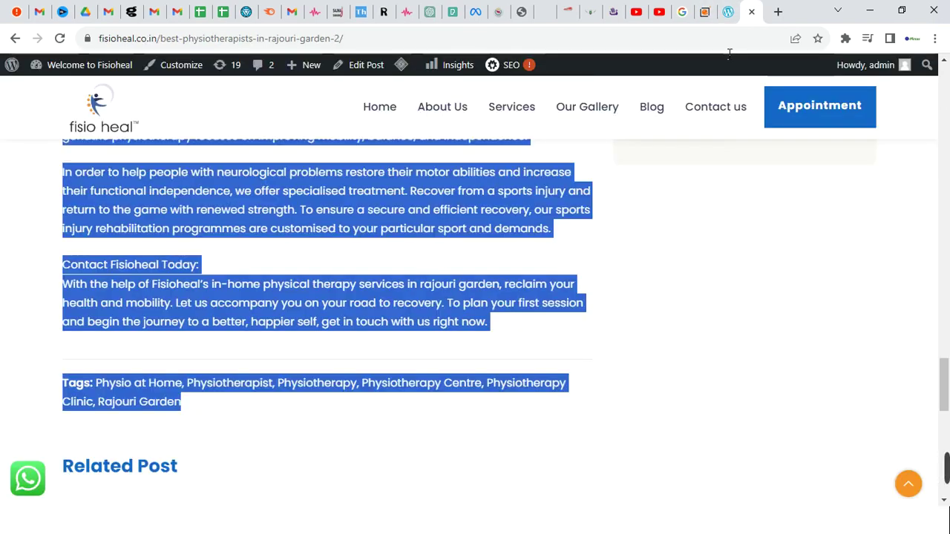
click(293, 404)
drag(195, 407, 106, 392)
key(ctrl+c)
click(724, 12)
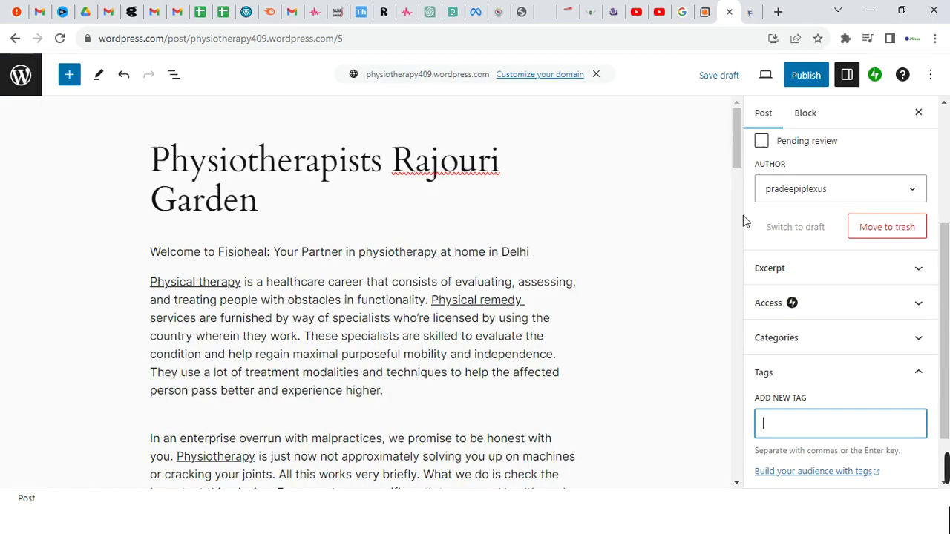
key(ctrl+v)
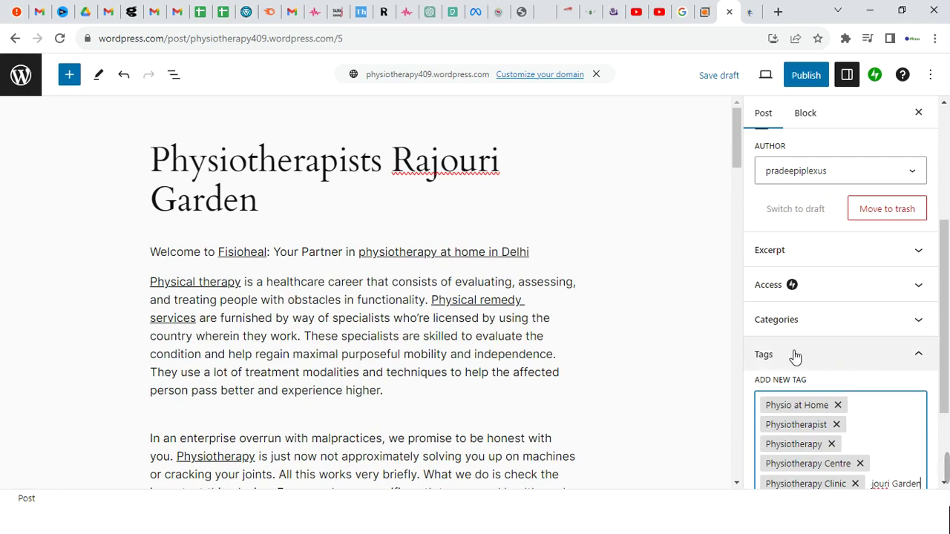
Start a new category for the post and enter Physiotharapy as its name
click(796, 320)
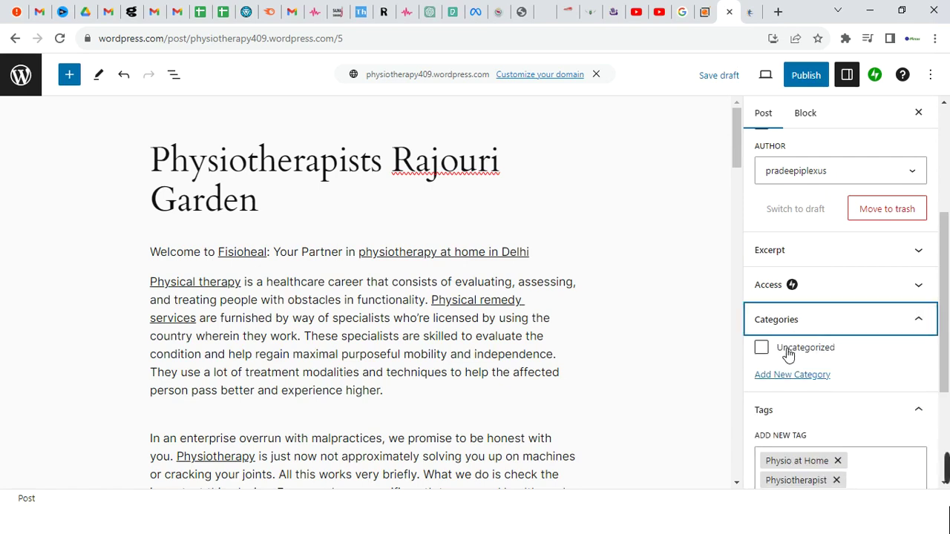
click(796, 377)
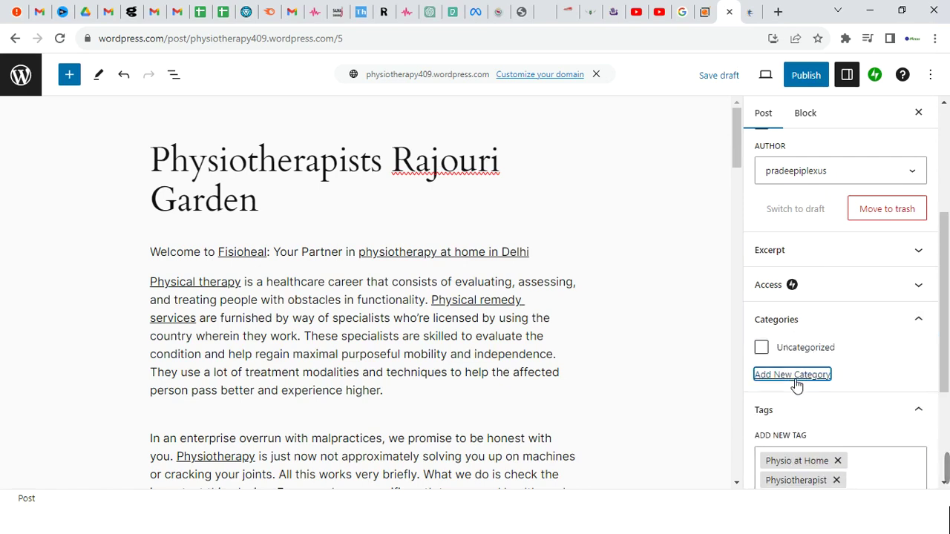
click(800, 421)
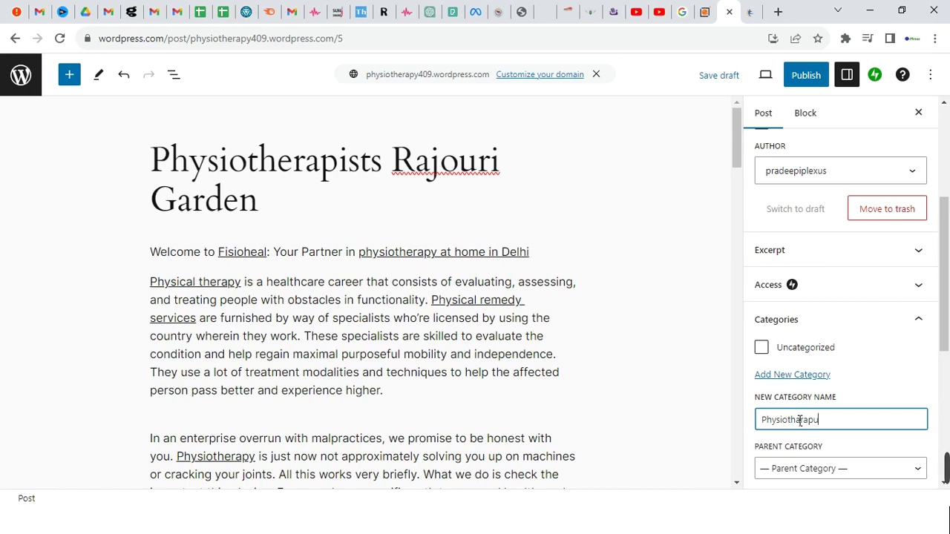
Switch to the Fisioheal article and examine its heading, text and category list
click(752, 8)
scroll(224, 370, up, 20)
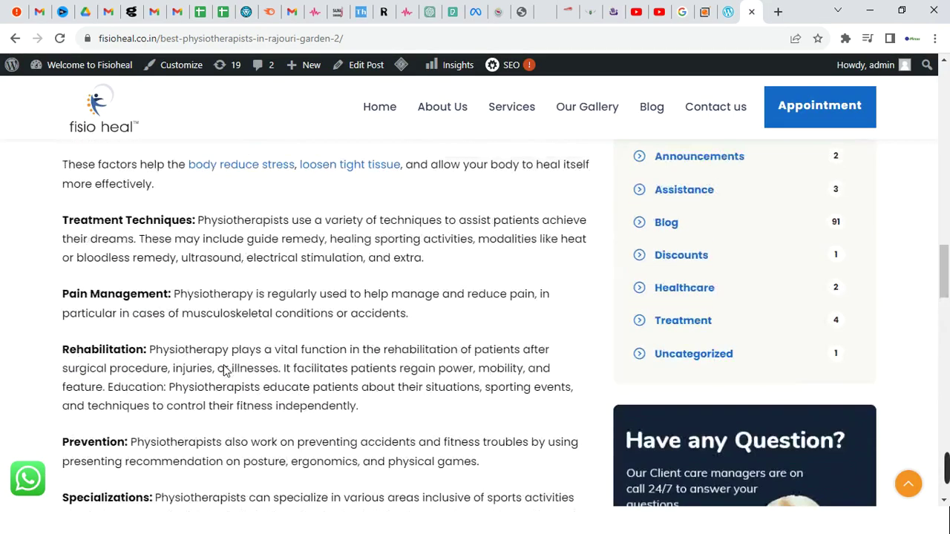
scroll(227, 371, up, 5)
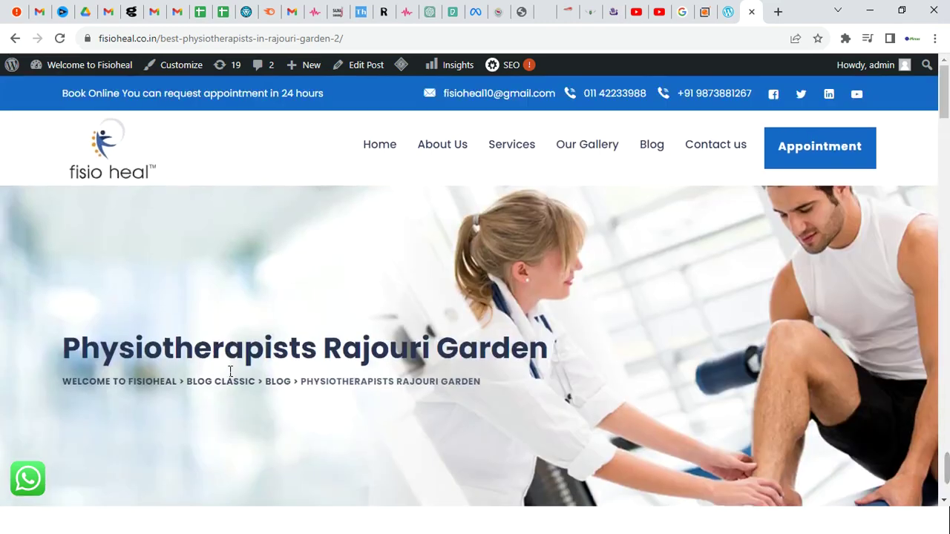
scroll(311, 369, down, 8)
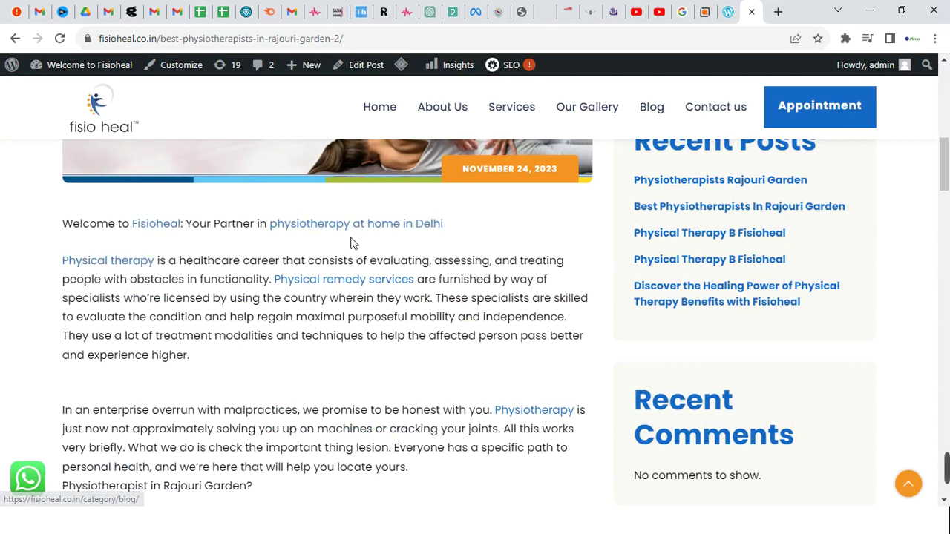
drag(352, 231, 275, 343)
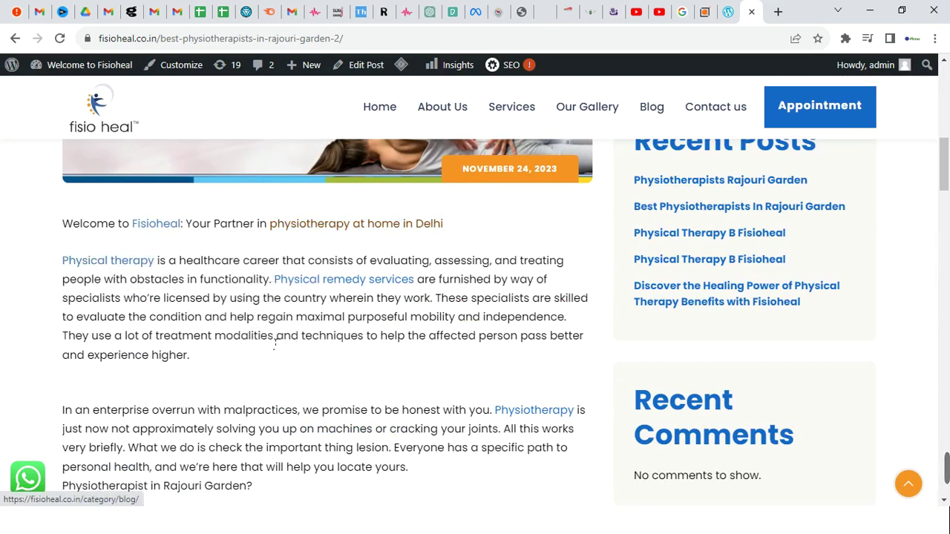
scroll(291, 380, down, 4)
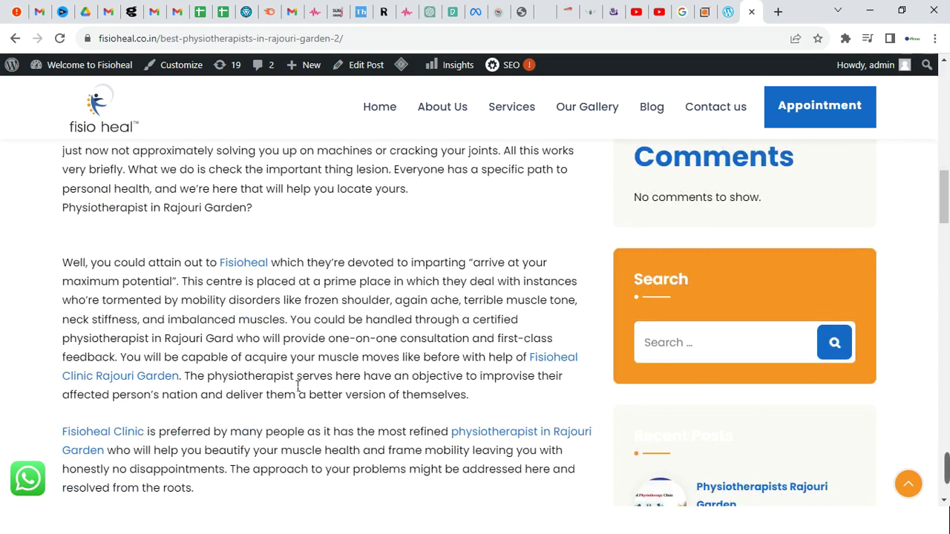
scroll(297, 386, down, 1)
scroll(298, 386, down, 5)
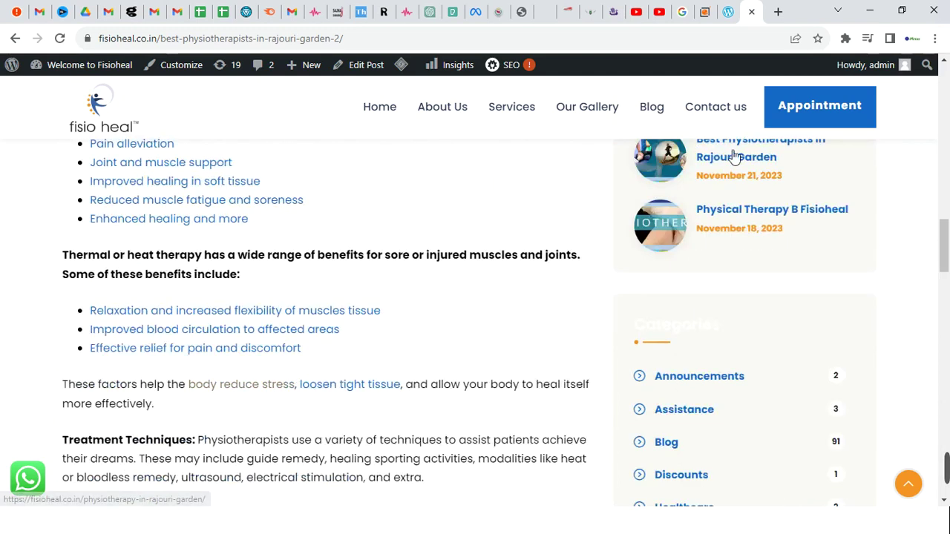
Return to the post editor and add the named category Physiotharapy to the post without a parent category
click(726, 12)
click(874, 372)
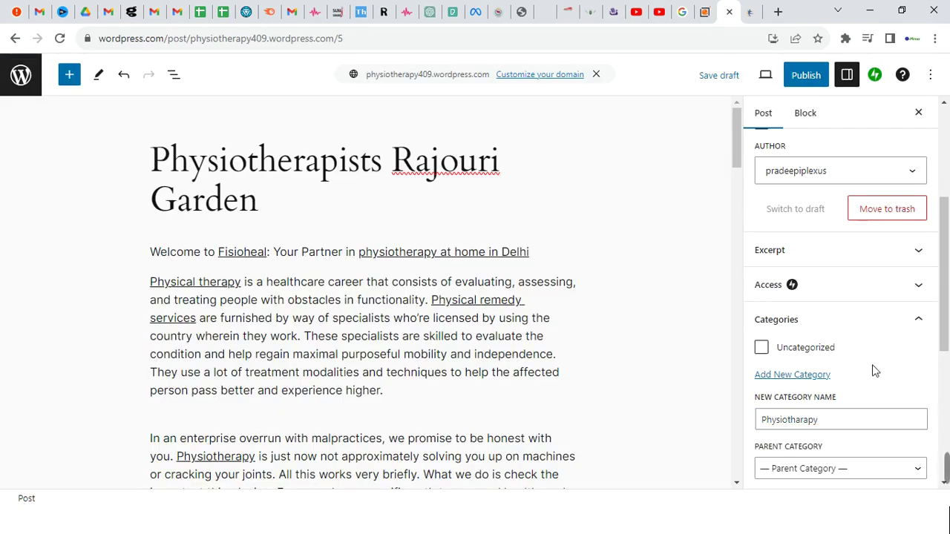
scroll(798, 436, down, 2)
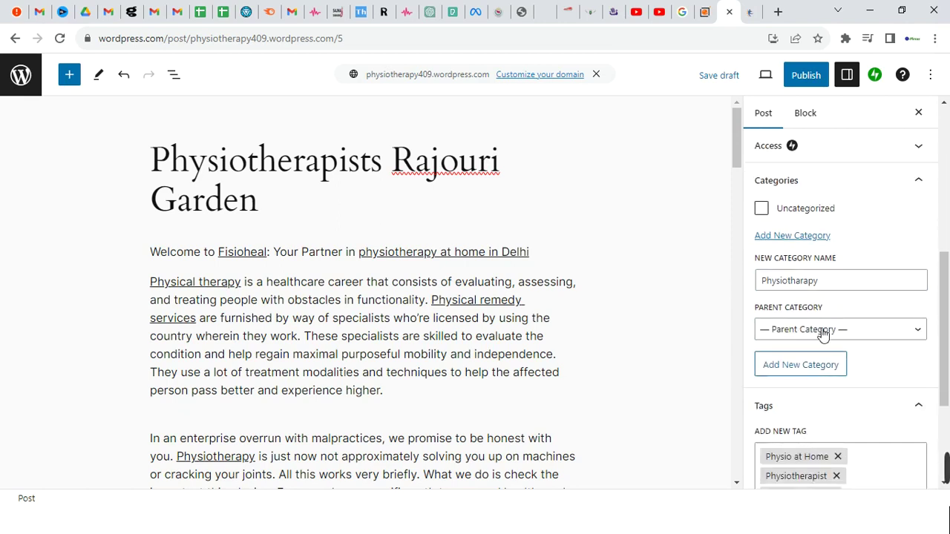
click(822, 333)
click(822, 334)
click(816, 371)
click(816, 372)
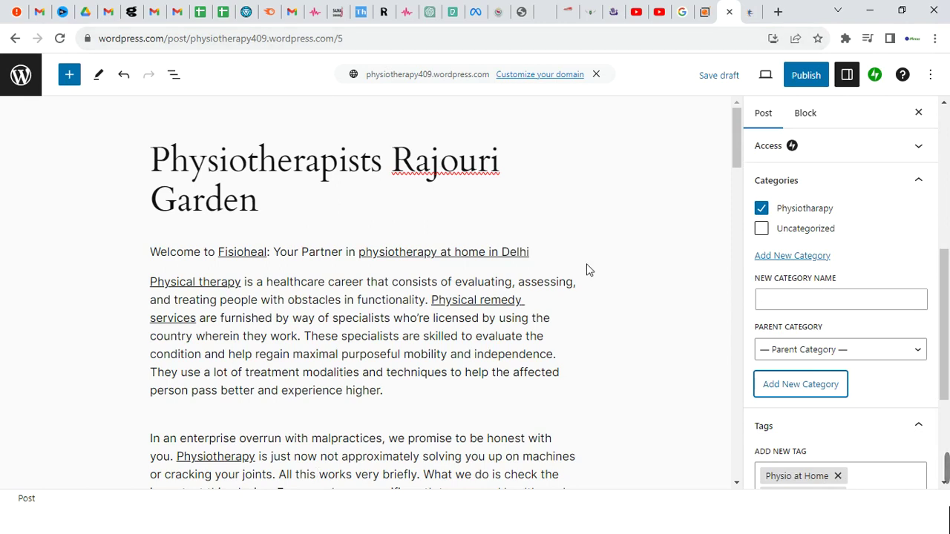
Upload the image Best Physiotherapists In Rajouri Garden from the fisioheal.co.in folder and insert it as the post's featured image
scroll(892, 421, down, 3)
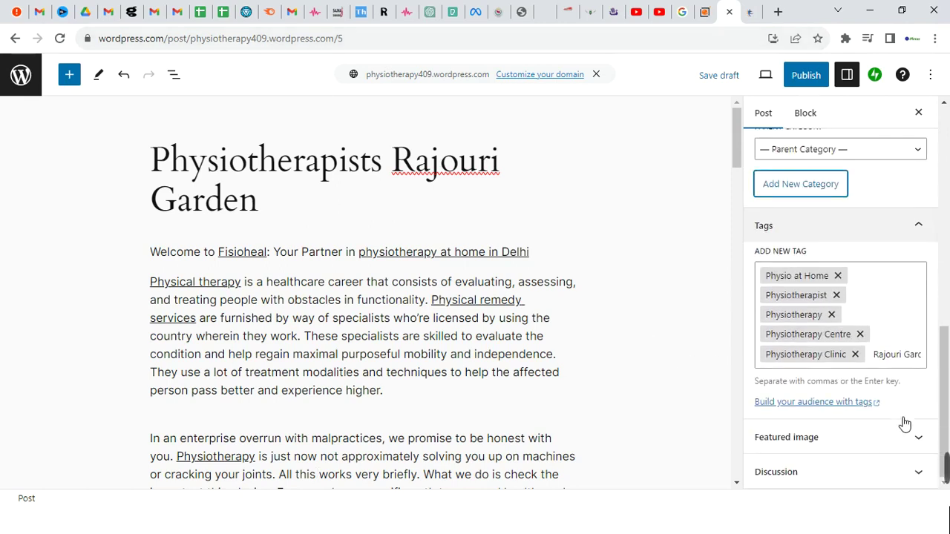
click(808, 438)
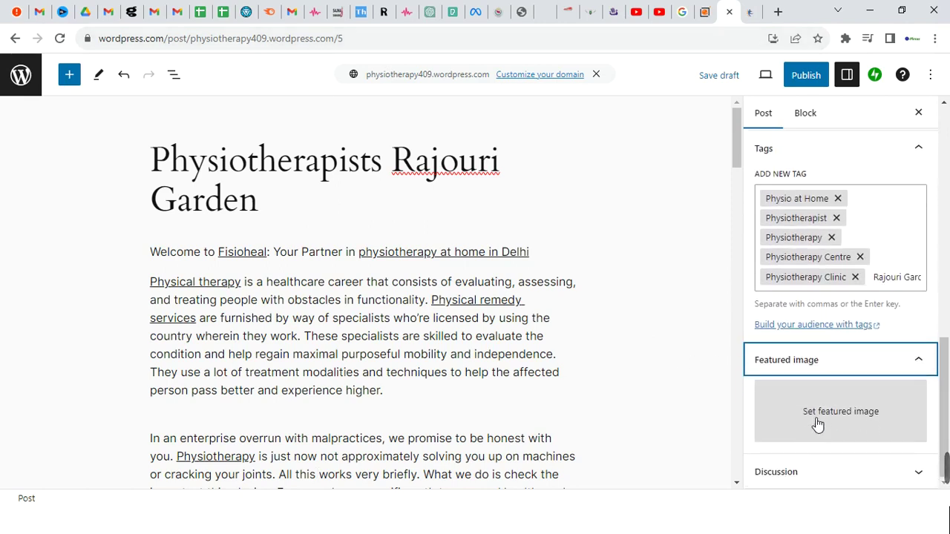
click(817, 424)
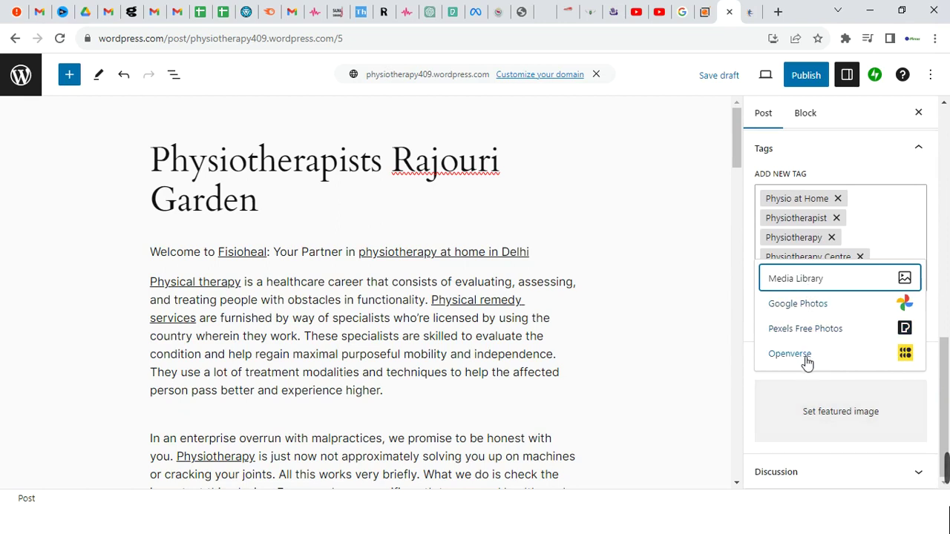
click(797, 280)
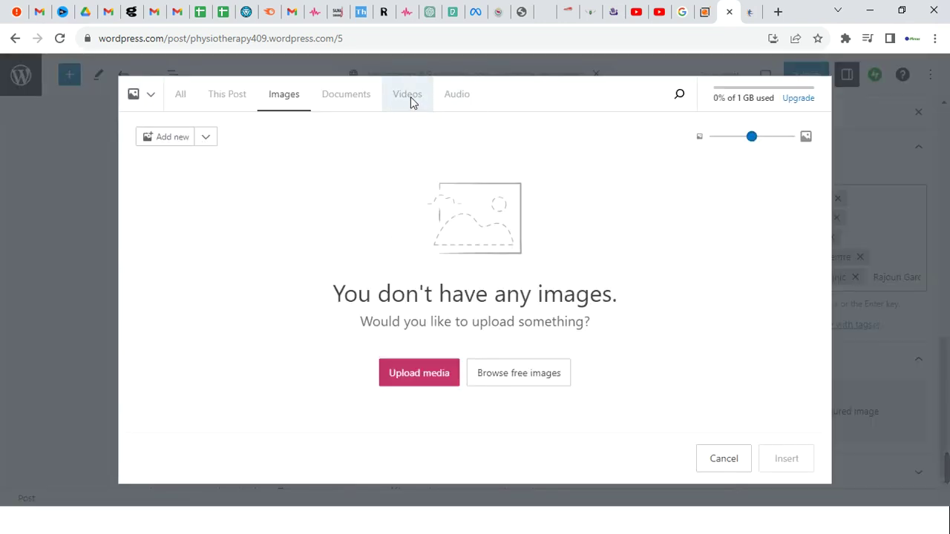
click(434, 383)
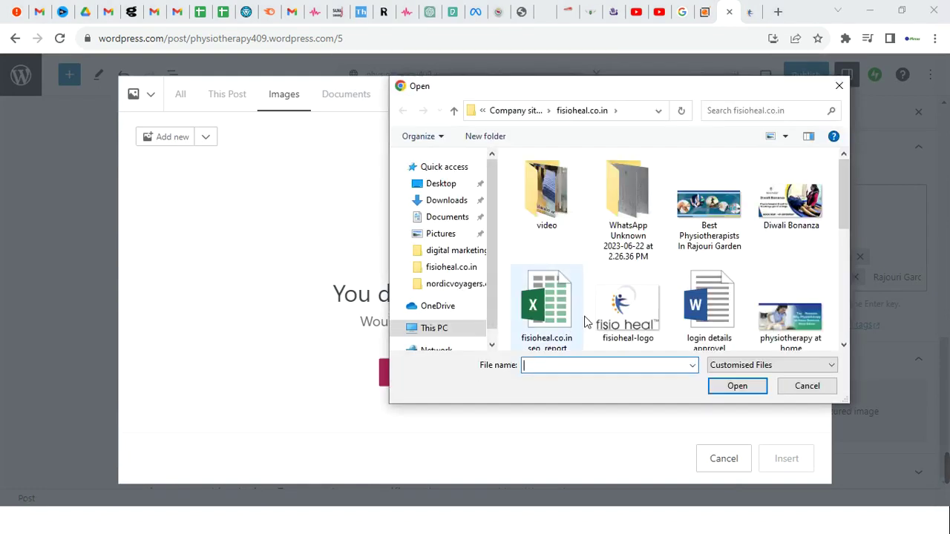
click(708, 209)
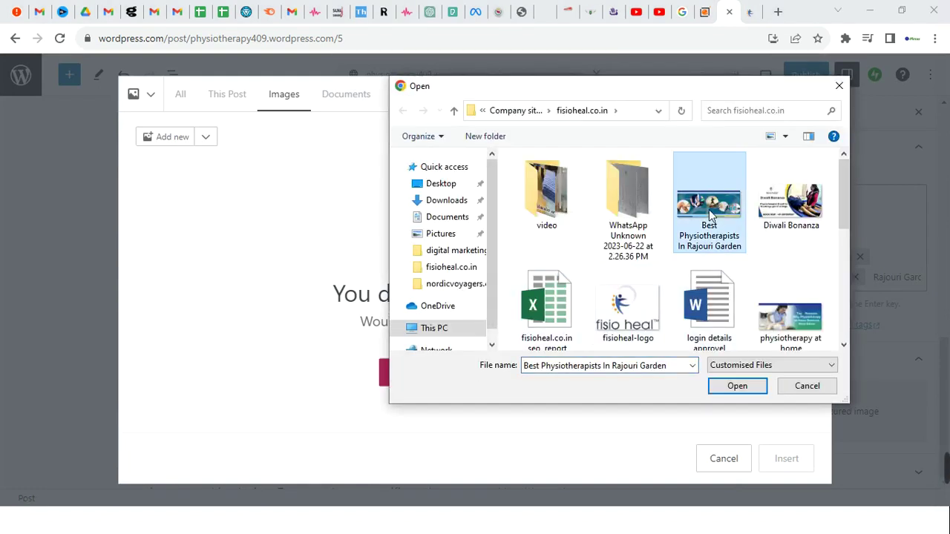
click(741, 387)
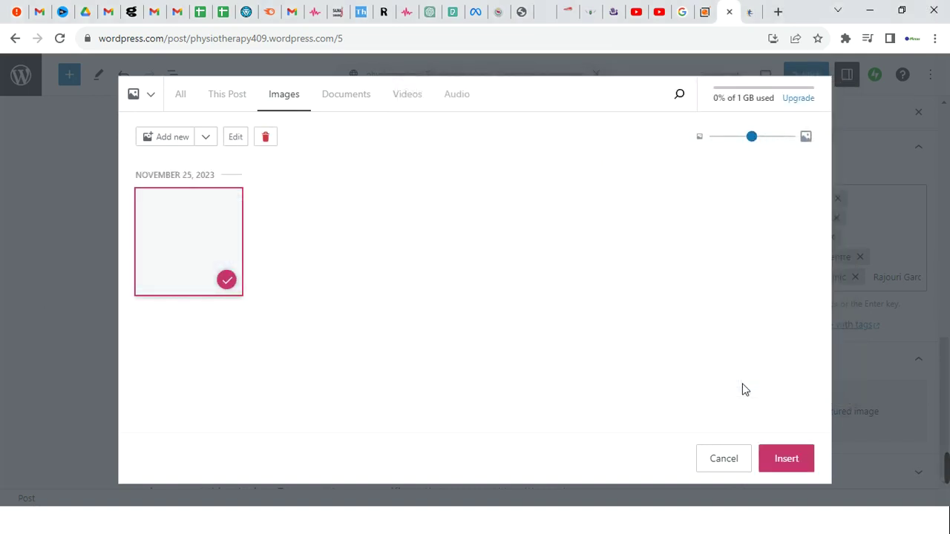
click(783, 460)
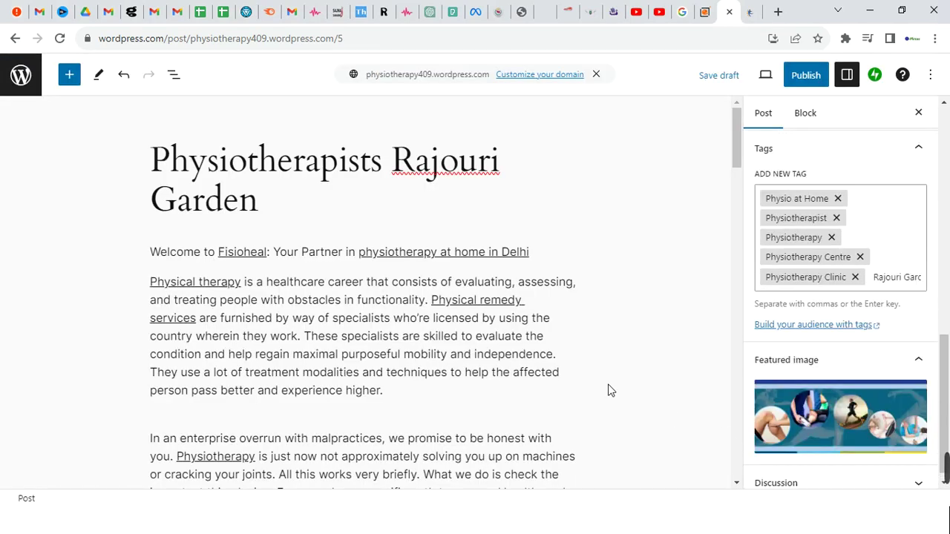
Check the post's text and settings, collapse the tags section, and publish the post publicly and immediately
scroll(607, 390, down, 5)
scroll(853, 377, up, 4)
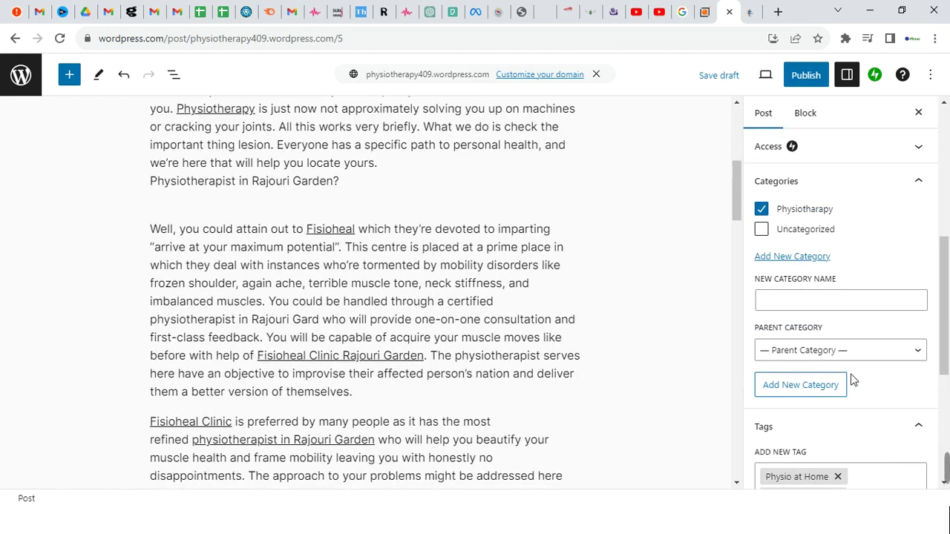
click(808, 431)
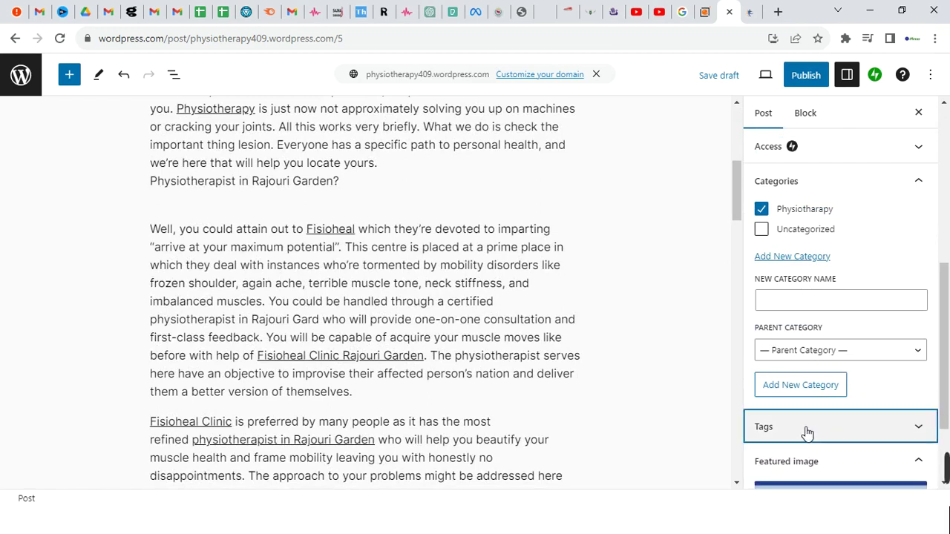
scroll(842, 413, down, 1)
scroll(840, 412, up, 3)
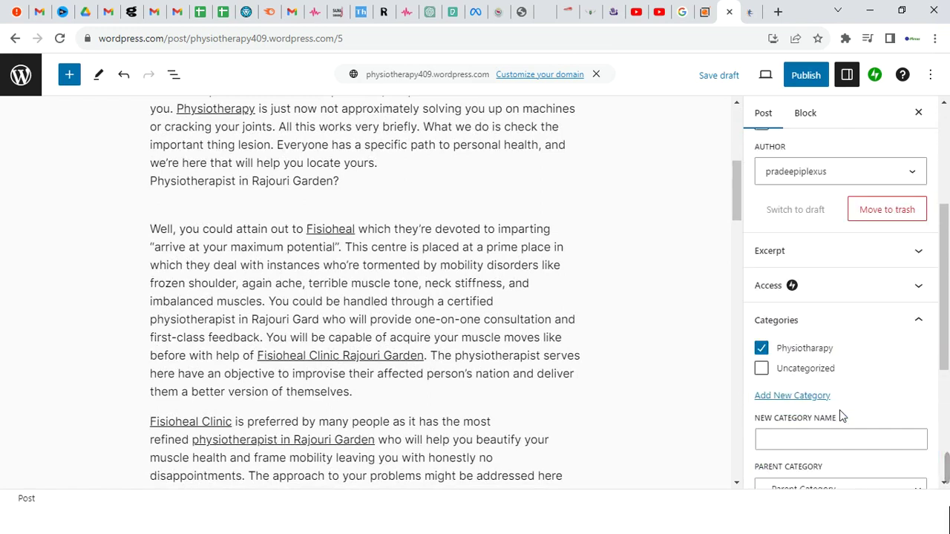
scroll(839, 409, up, 3)
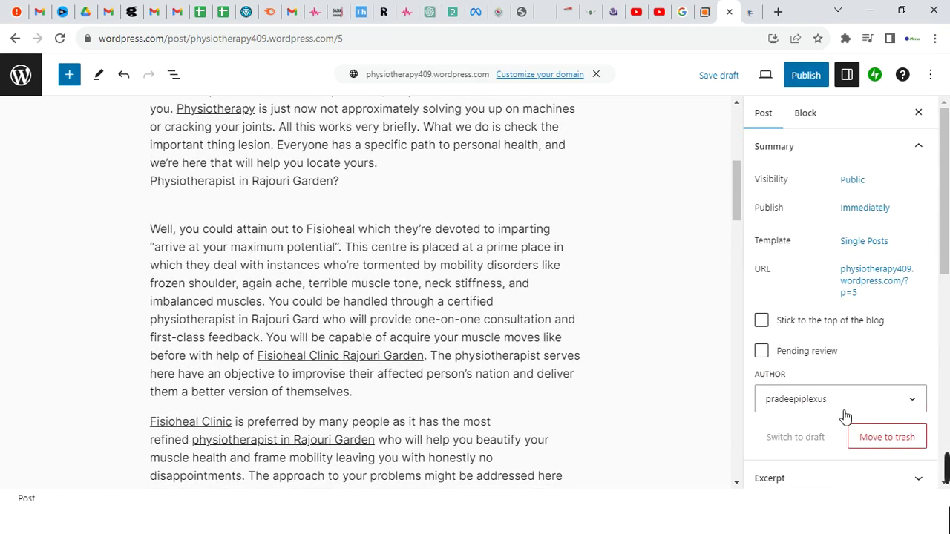
click(807, 79)
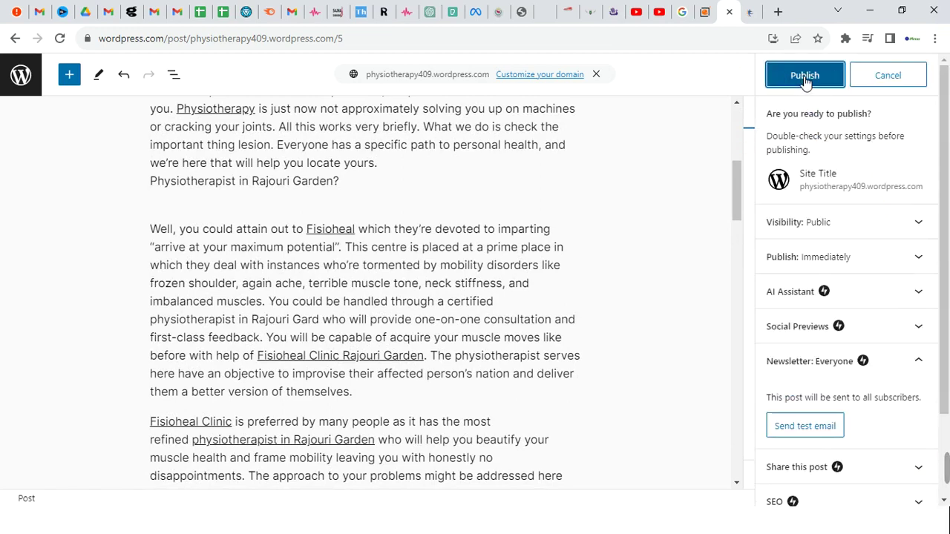
click(805, 77)
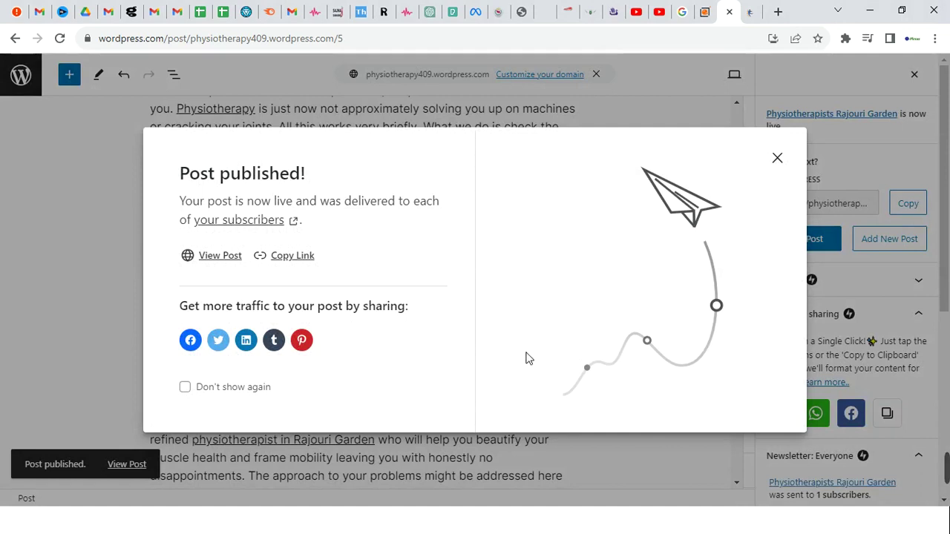
Copy the published post's link and open the live post in its own browser tab
click(302, 260)
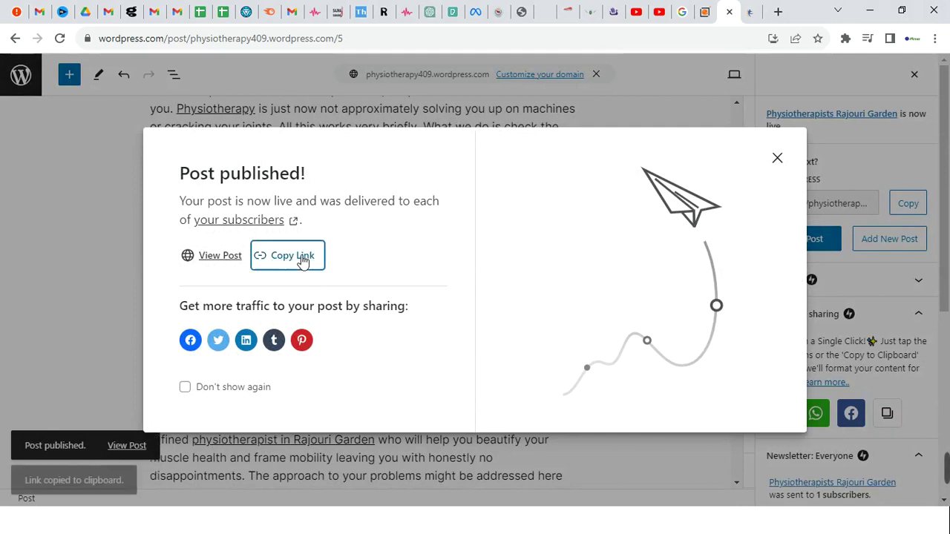
click(229, 261)
click(727, 9)
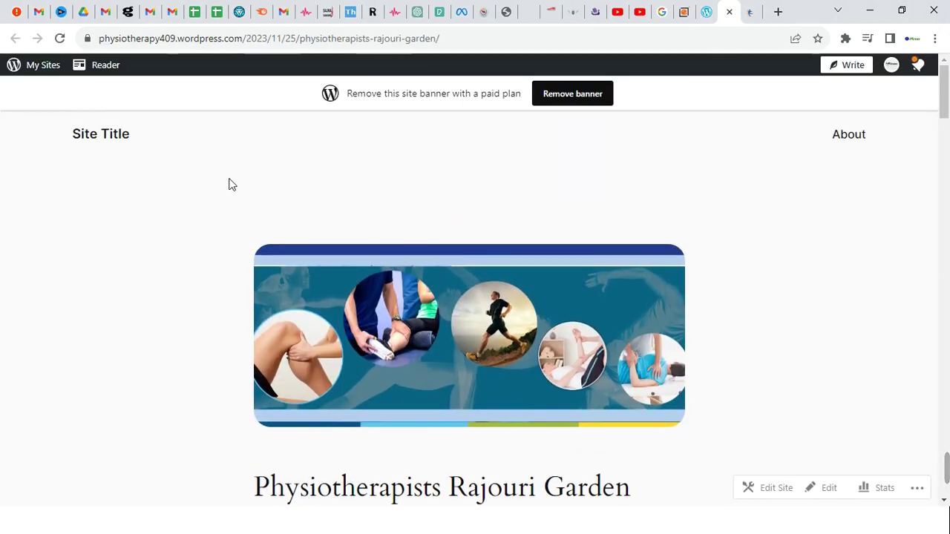
Examine the live post from its featured image through the article text, tags and comments section to the site footer
scroll(573, 439, down, 3)
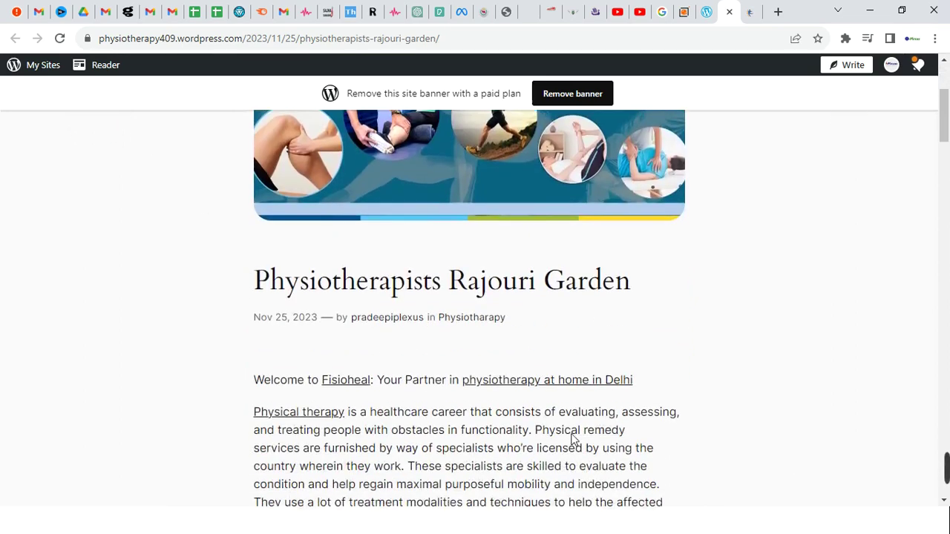
scroll(477, 377, down, 12)
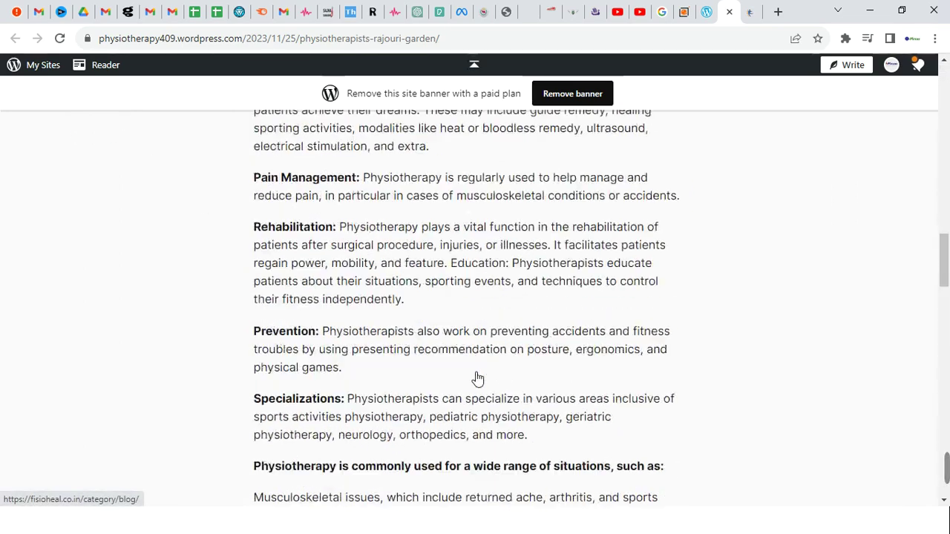
scroll(477, 378, down, 20)
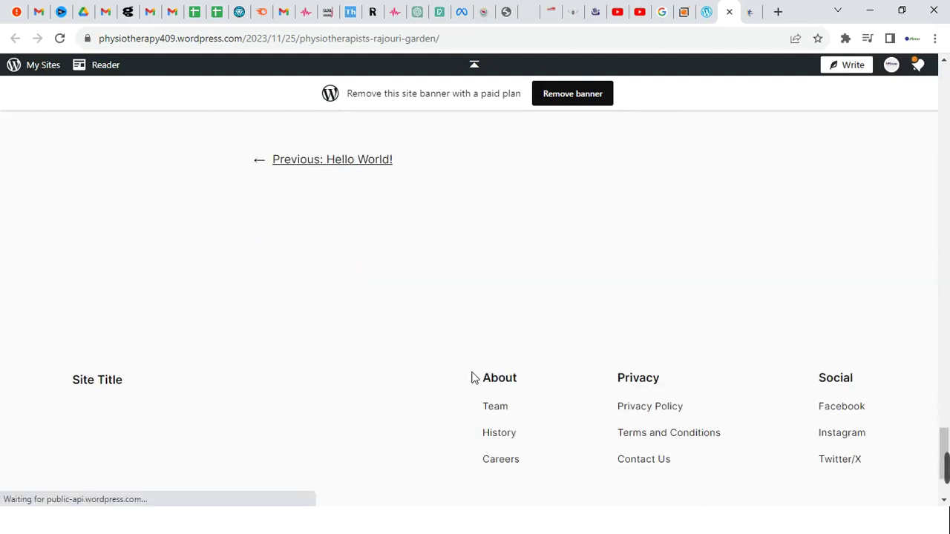
scroll(473, 377, up, 6)
scroll(475, 377, down, 2)
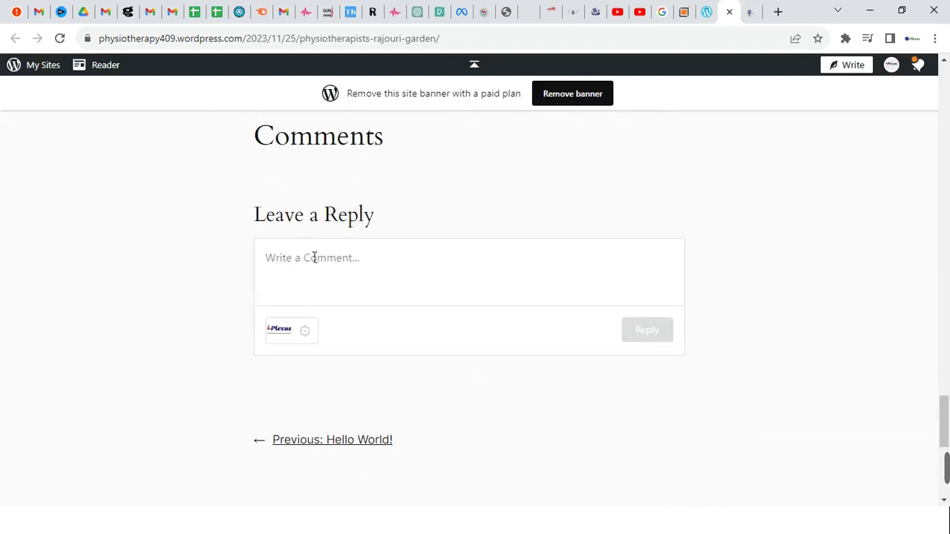
scroll(317, 260, up, 4)
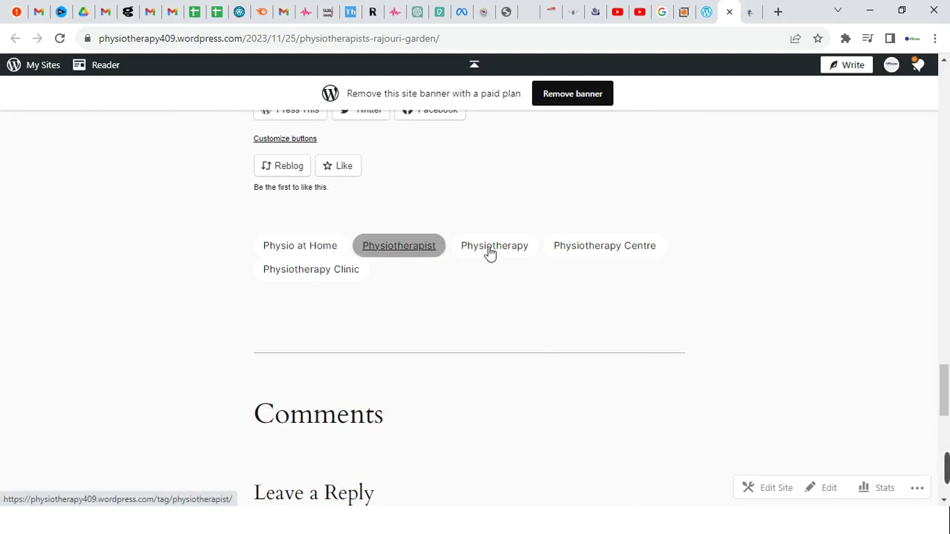
scroll(747, 407, up, 3)
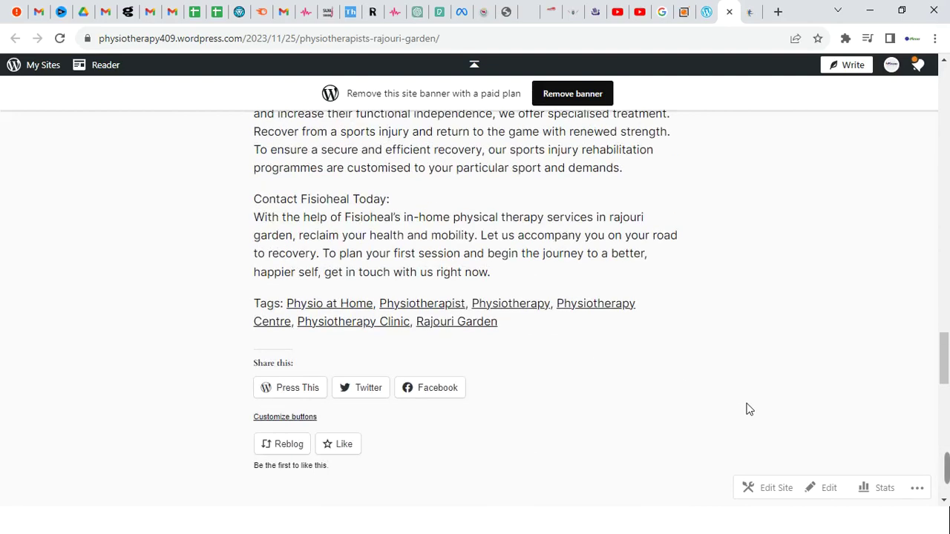
scroll(747, 409, down, 10)
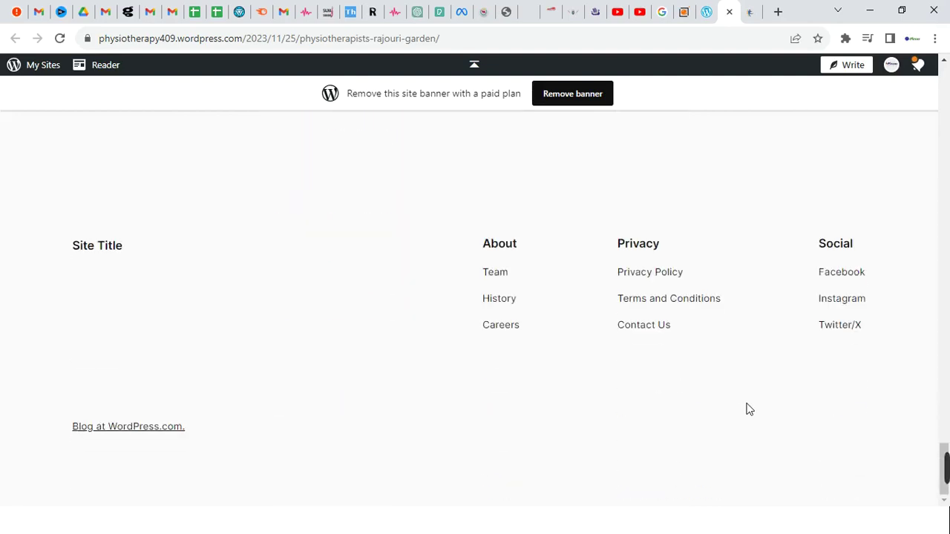
Return from the live post to the post editor and dismiss the publication confirmation dialog
scroll(746, 409, up, 12)
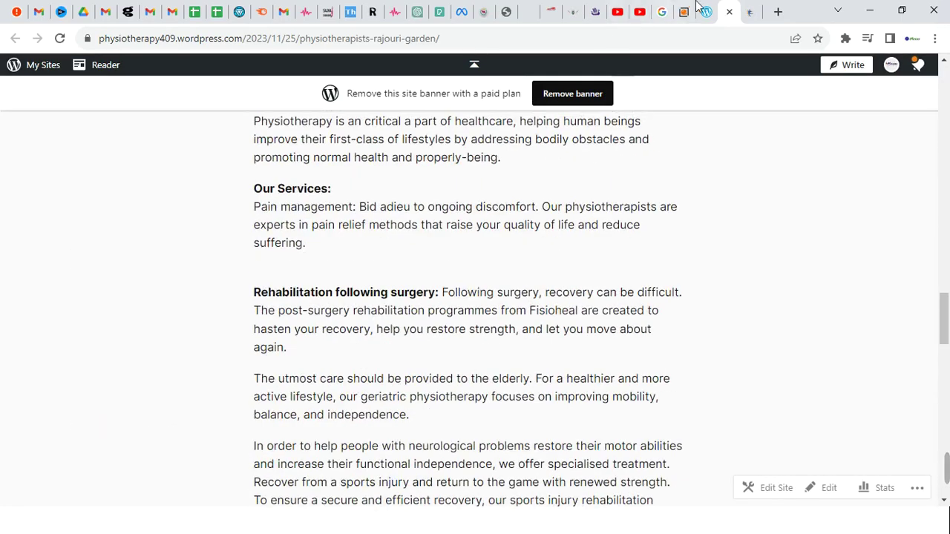
key(ctrl+shift+Tab)
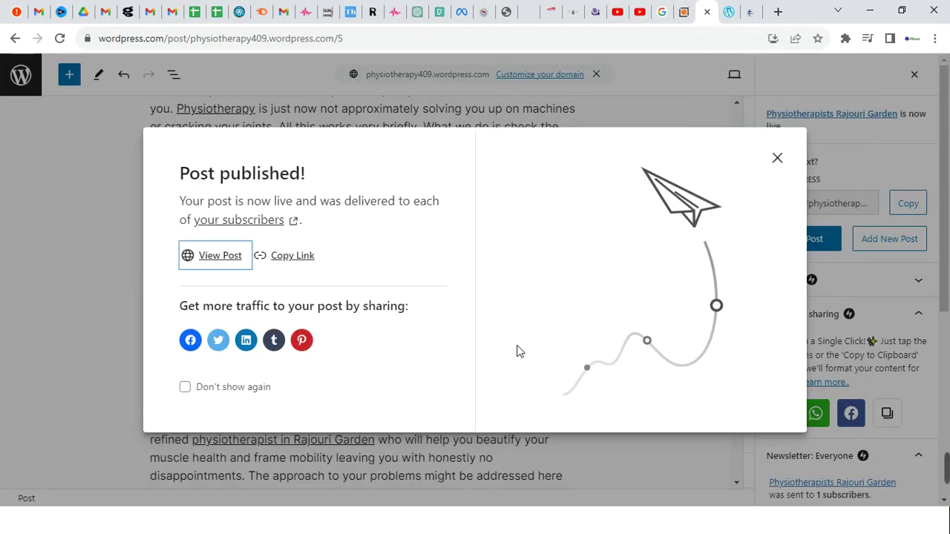
click(777, 162)
scroll(379, 328, up, 5)
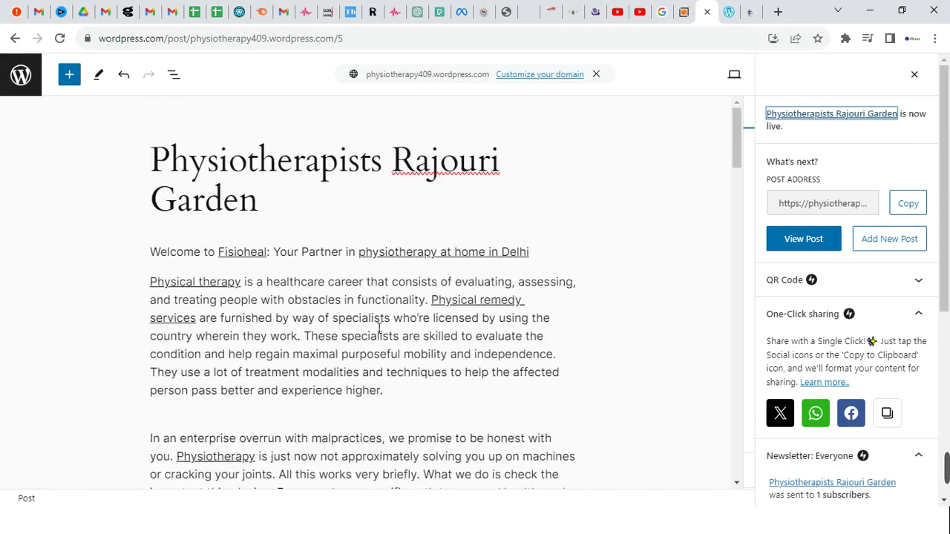
click(295, 176)
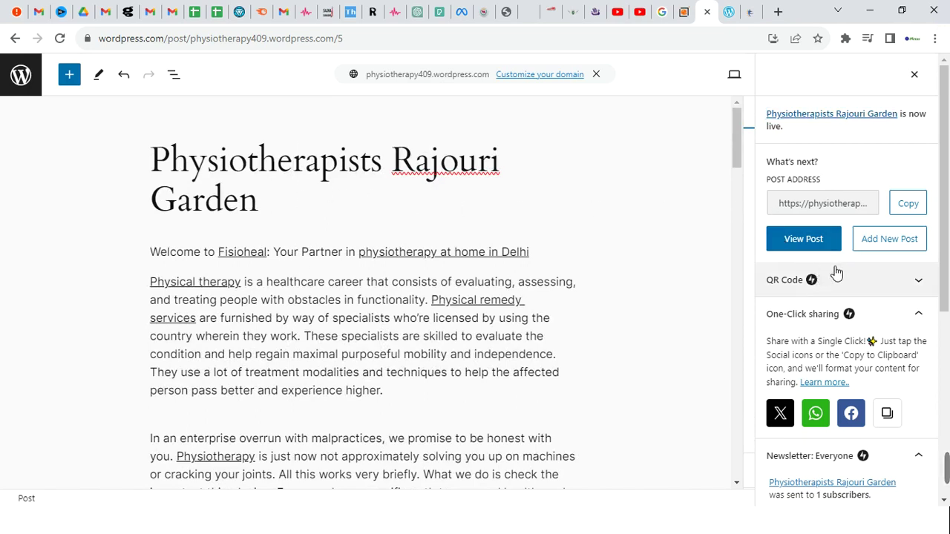
Review the published post in the editor from its title through the closing contact section and tags
scroll(672, 356, down, 2)
scroll(672, 356, down, 4)
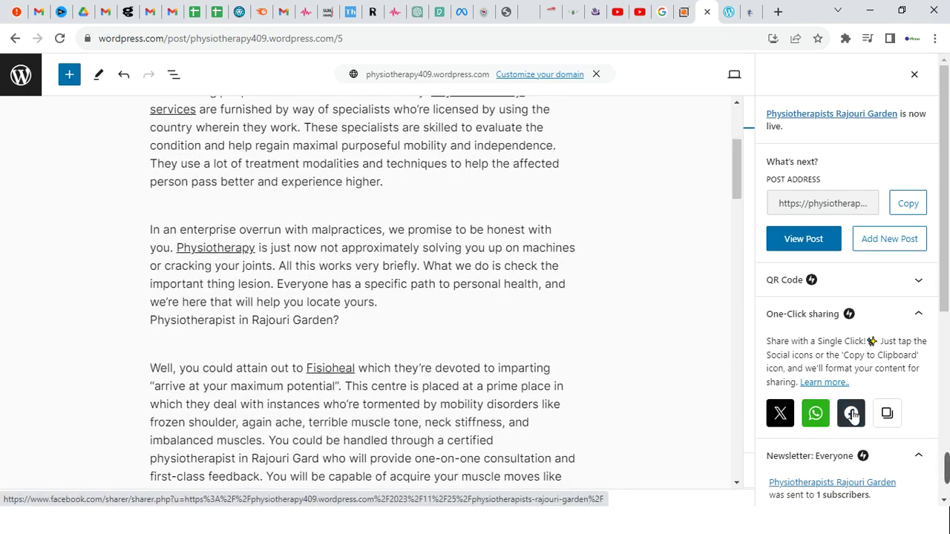
scroll(729, 406, down, 1)
scroll(729, 401, down, 15)
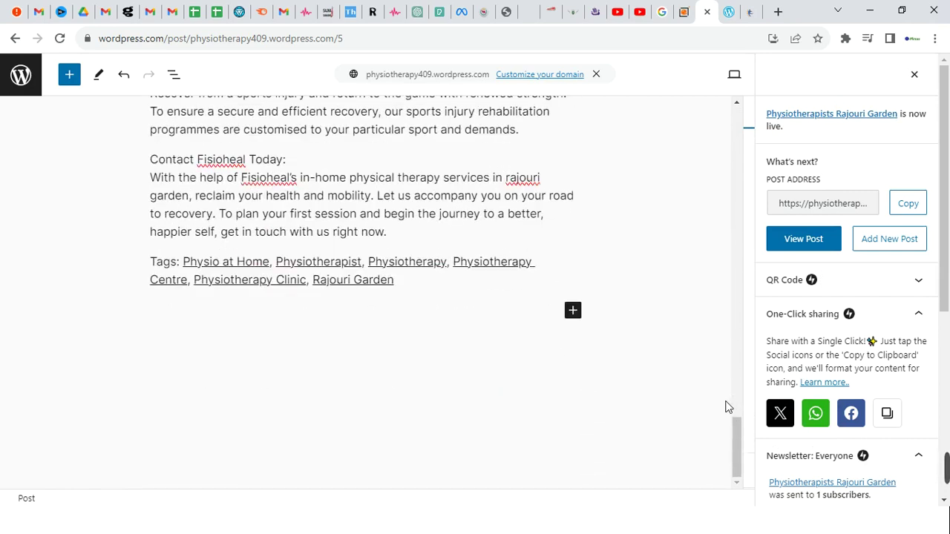
scroll(333, 358, up, 10)
scroll(334, 359, up, 15)
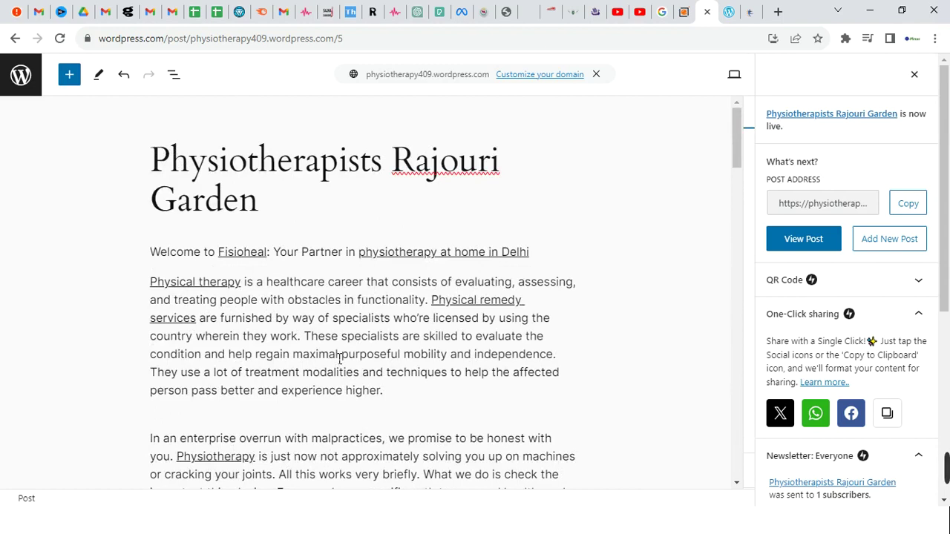
mouse_move(944, 472)
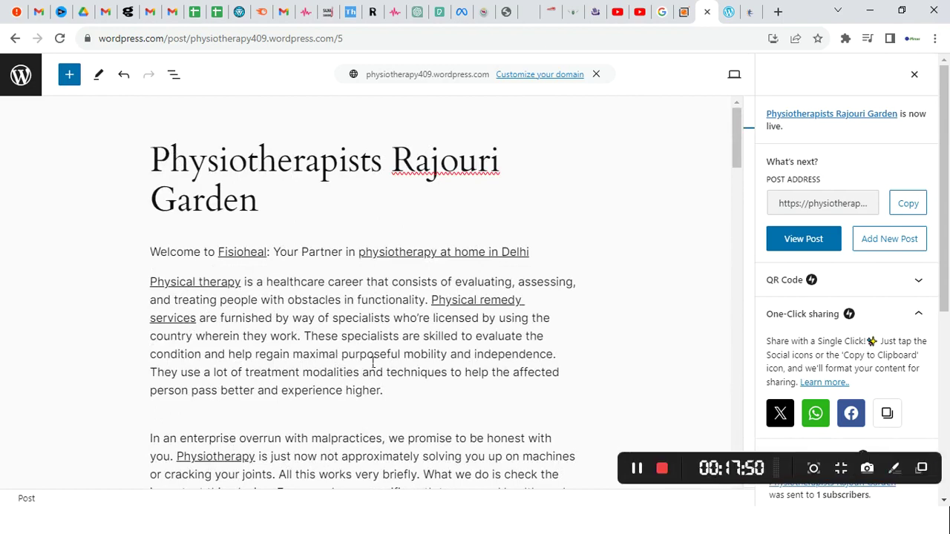
Look through the Web 2.0 submission sites tables on the expert-seo-training-institute.in page
click(680, 11)
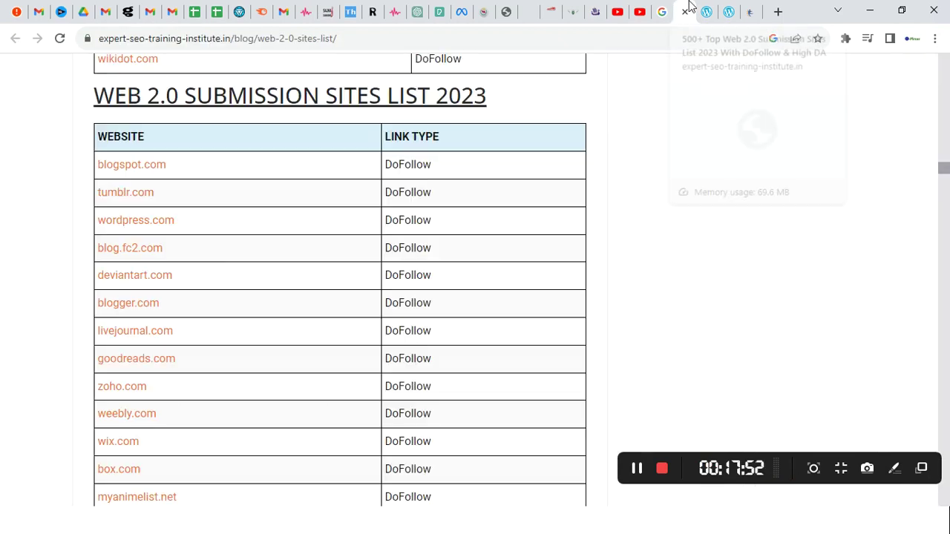
scroll(315, 379, down, 8)
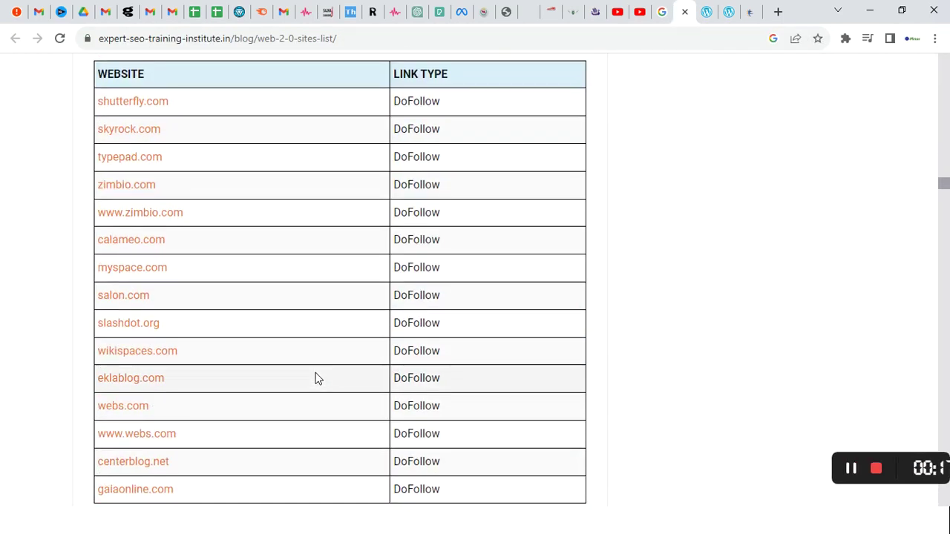
scroll(315, 379, up, 18)
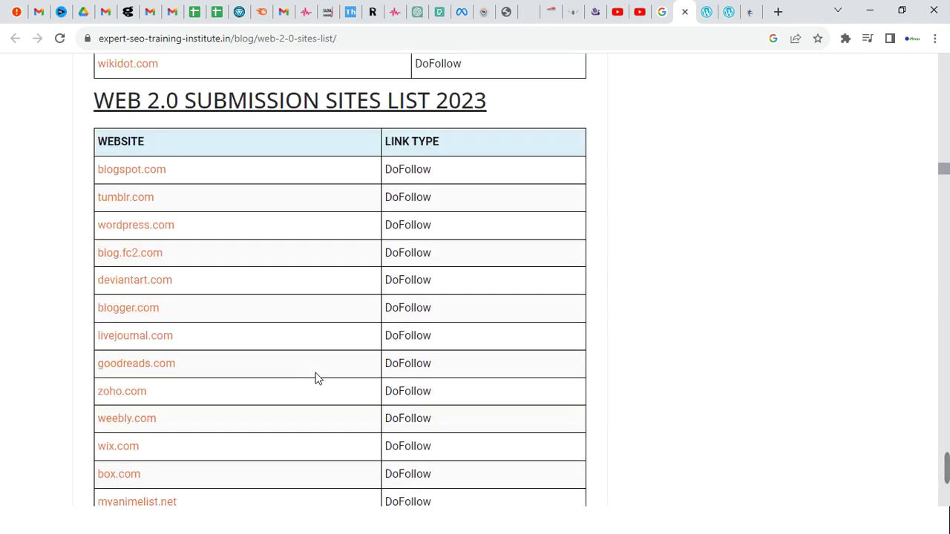
scroll(314, 379, down, 3)
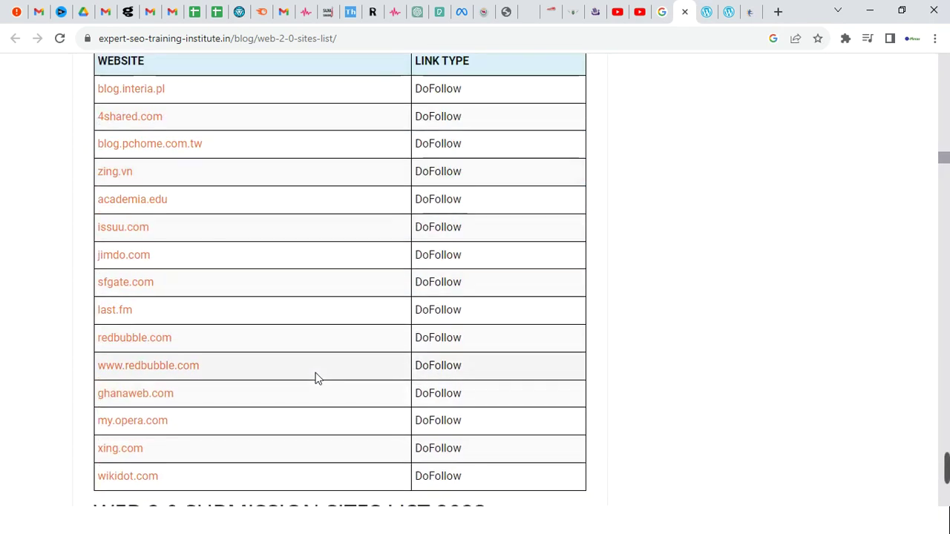
Revisit the post editor and the source article on fisioheal.co.in, and return to the live WordPress post
click(711, 7)
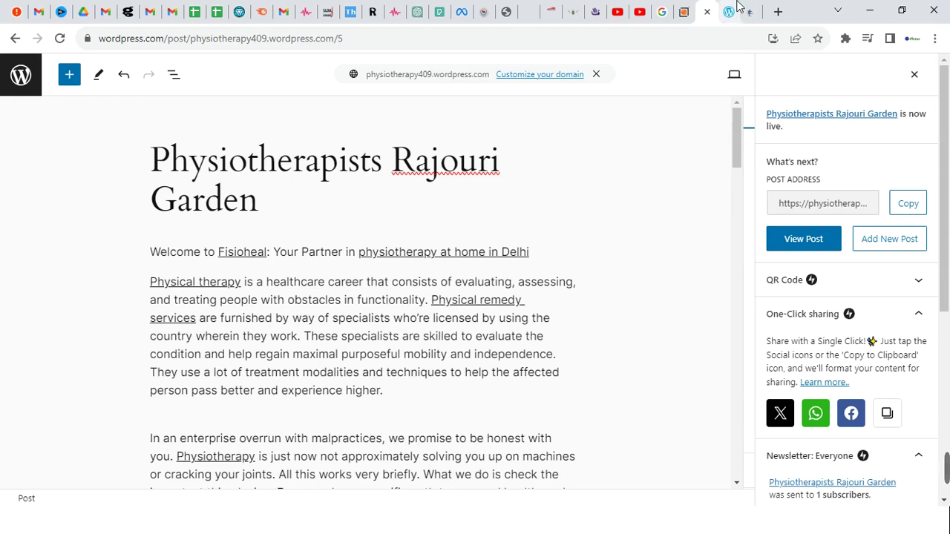
click(730, 9)
click(756, 7)
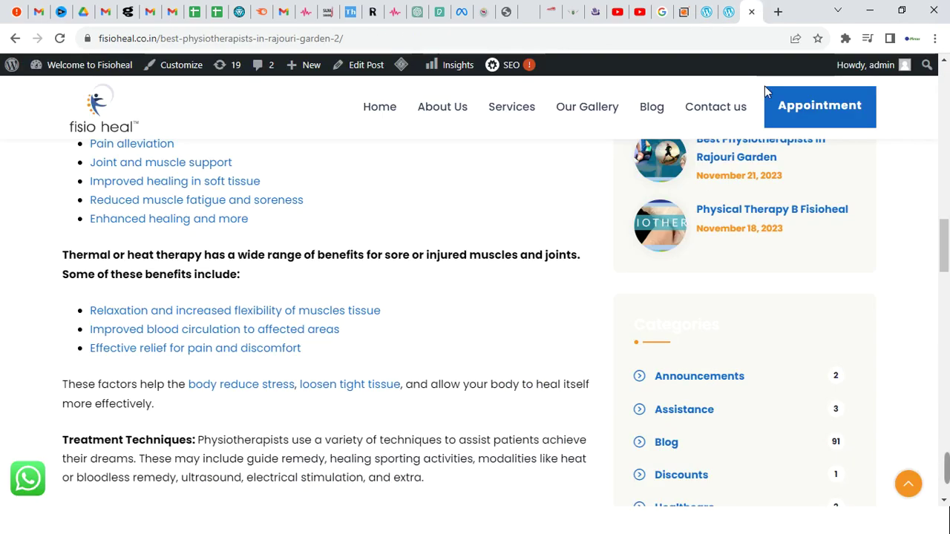
click(729, 10)
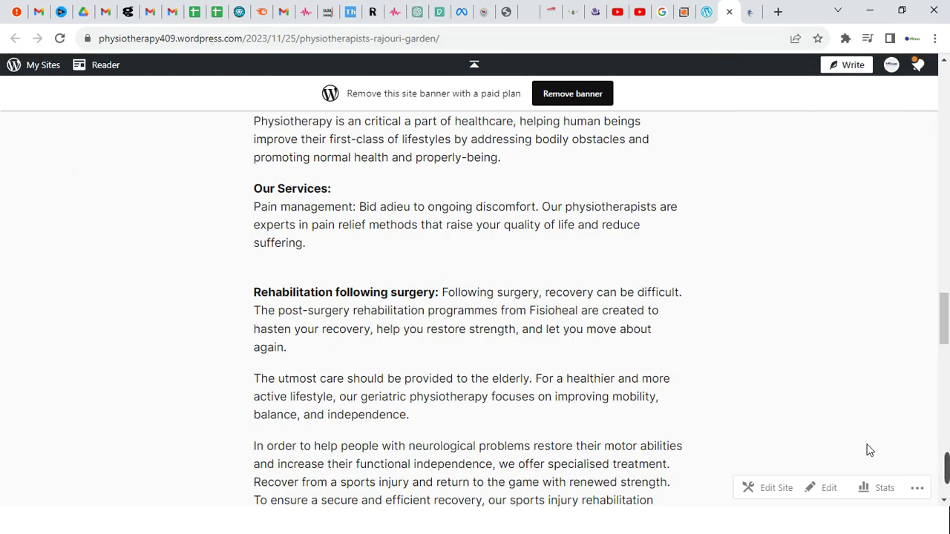
mouse_move(939, 479)
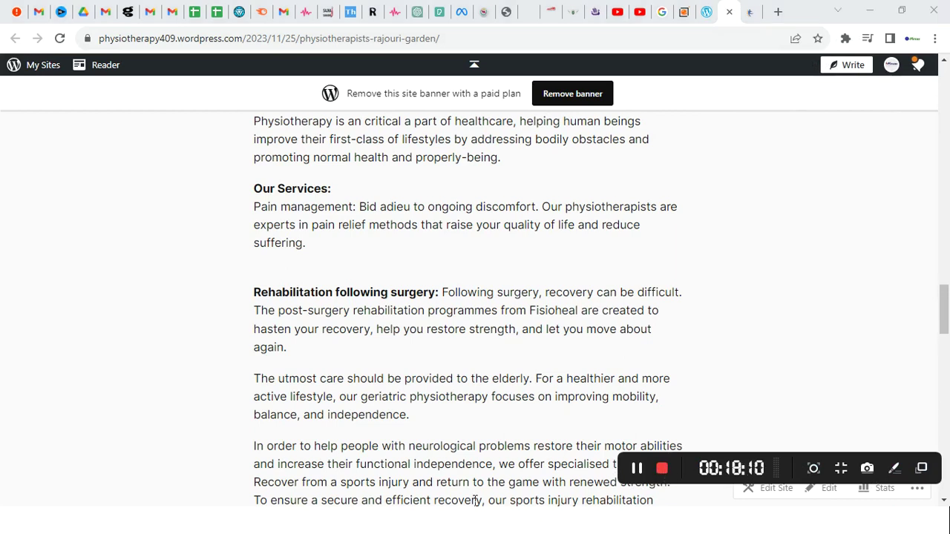
Switch to the running PowerPoint slide show and go back from the website table to the Web 2.0 Submission title slide
key(super)
mouse_move(628, 526)
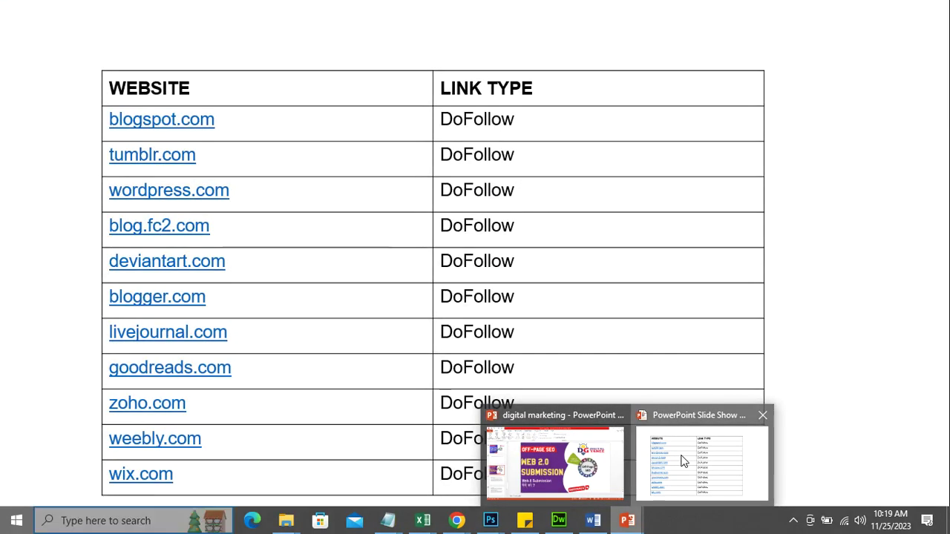
click(678, 461)
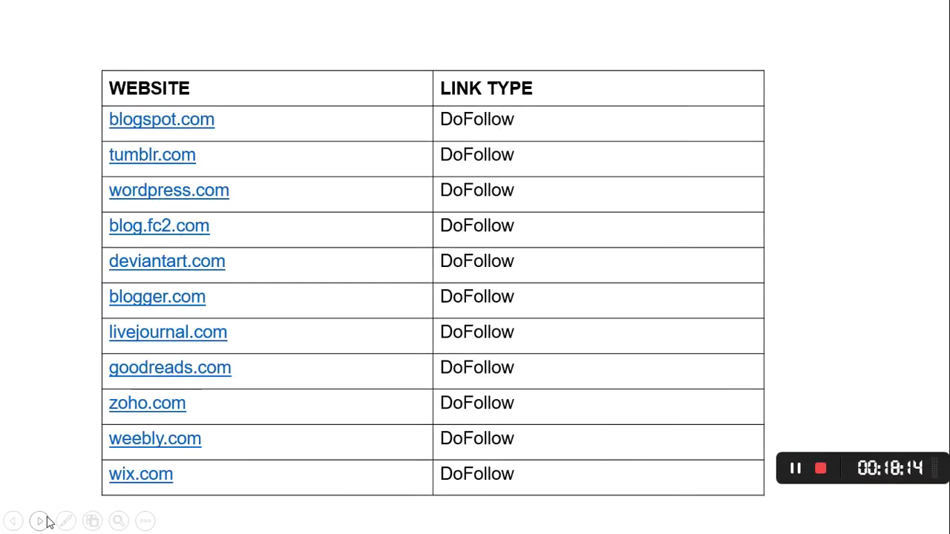
click(16, 521)
click(16, 521)
click(16, 522)
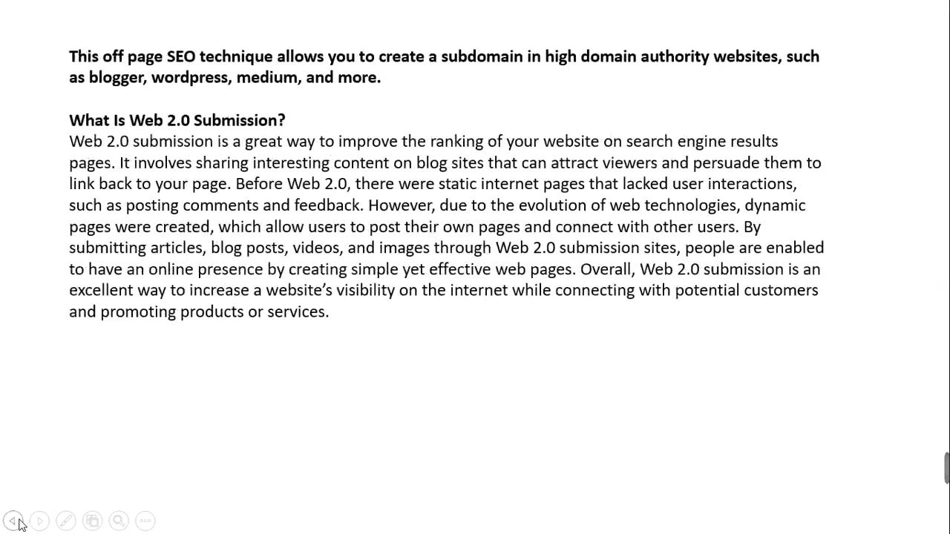
click(16, 522)
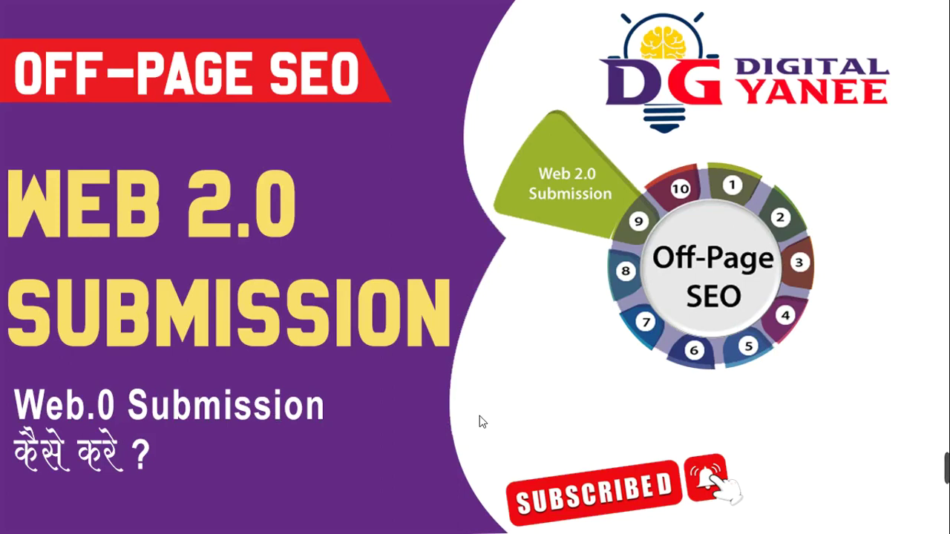
mouse_move(947, 469)
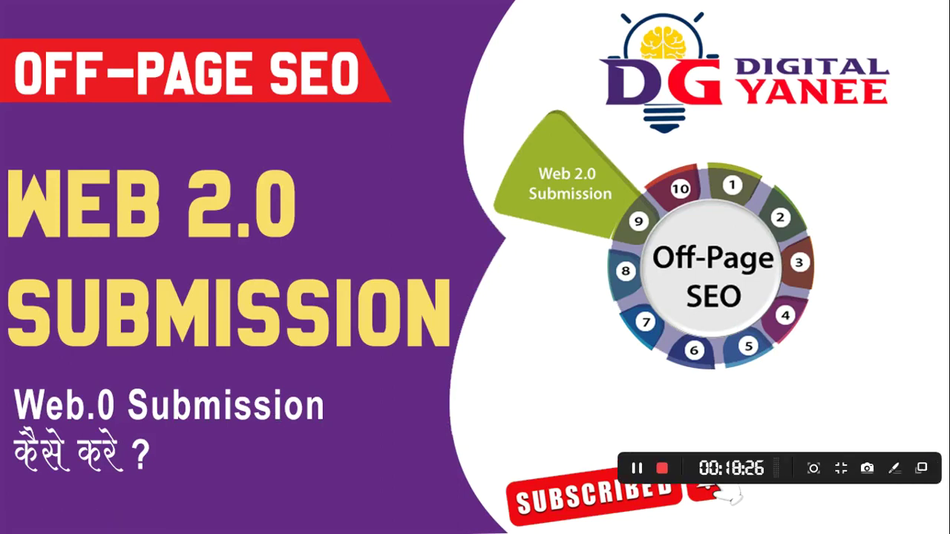